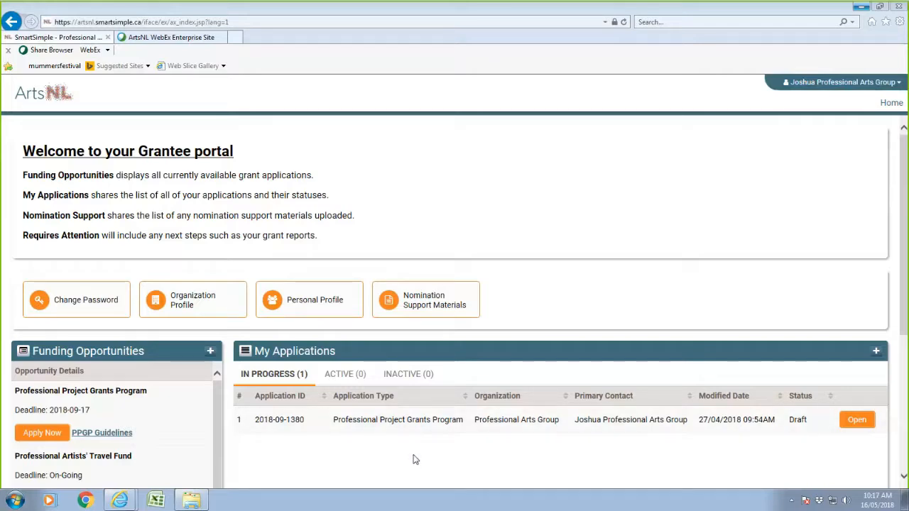
Start a new application for the School Touring Program and save it as a draft
scroll(907, 275, "down", 2)
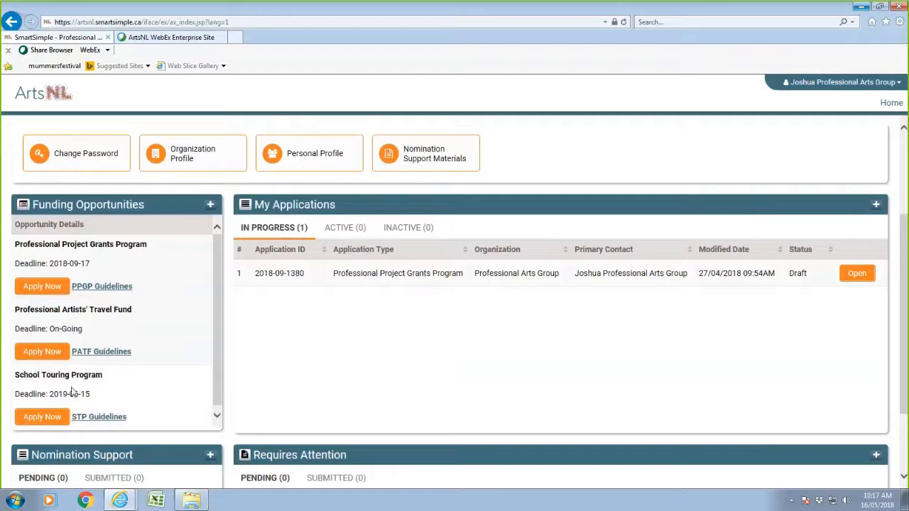
left_click(44, 418)
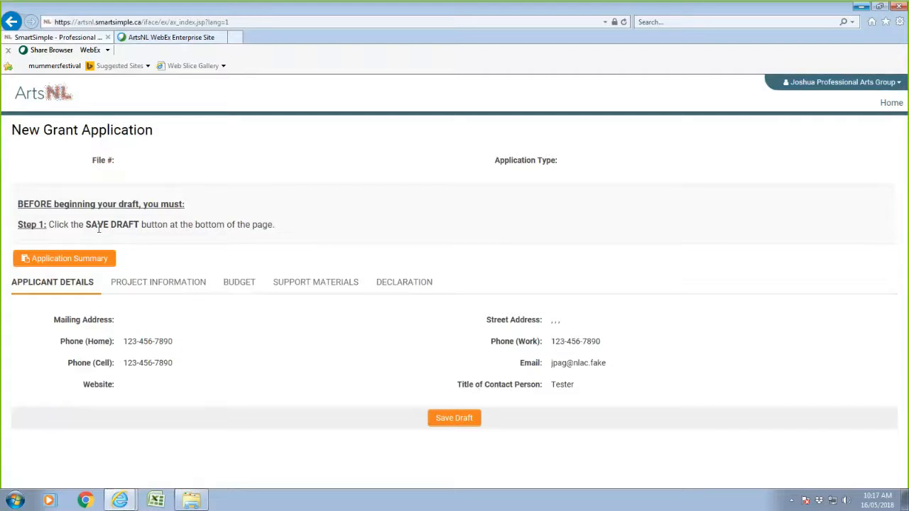
left_click(456, 420)
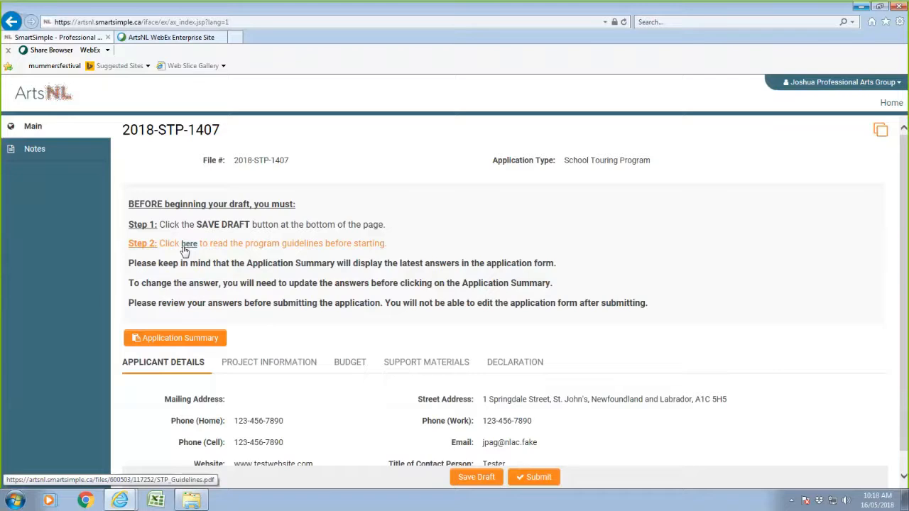
scroll(351, 318, "down", 1)
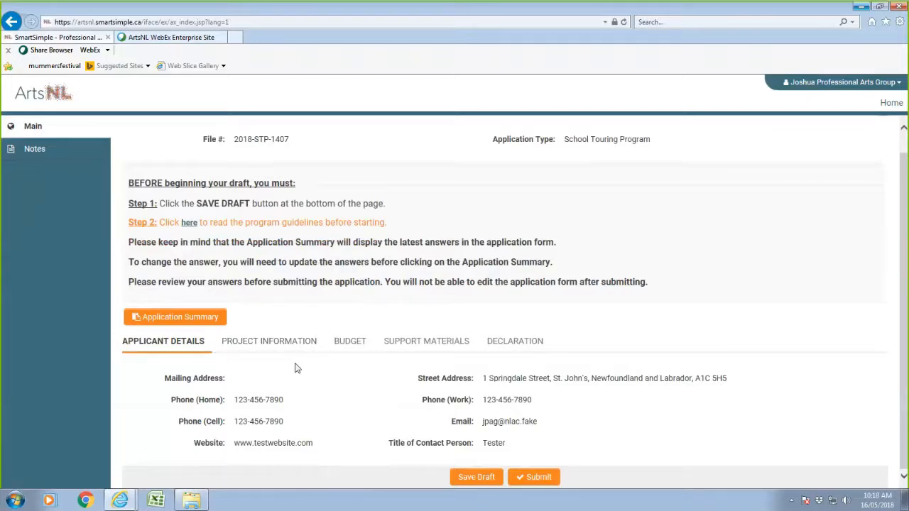
left_click(480, 480)
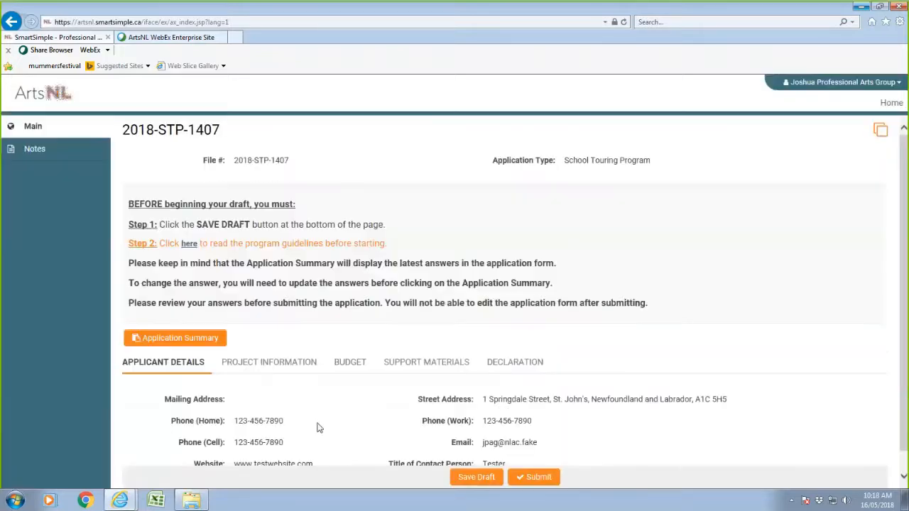
In the application's project information, set the tour start date to 12/11/2018
left_click(297, 367)
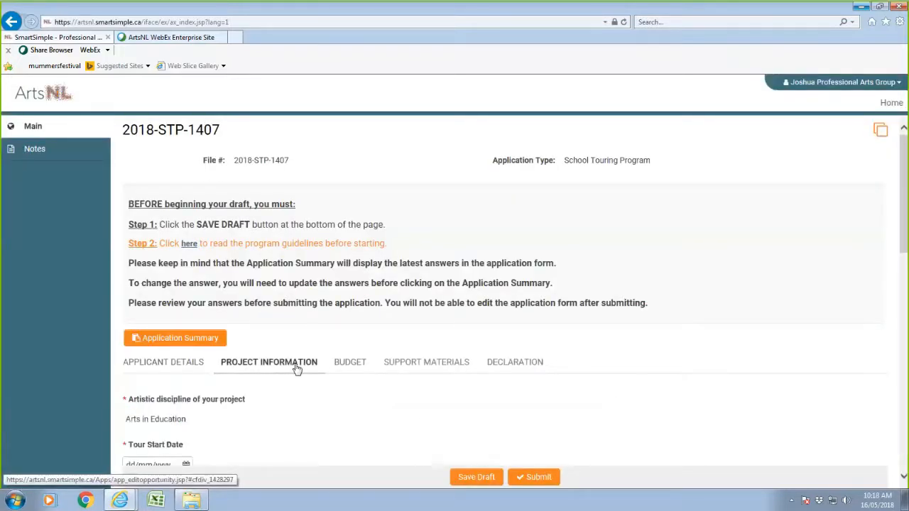
scroll(322, 422, "down", 4)
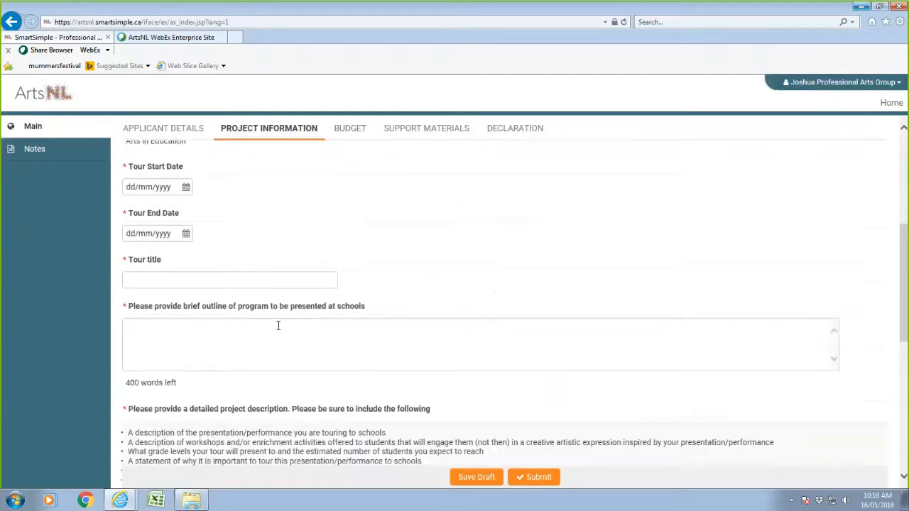
scroll(267, 273, "up", 3)
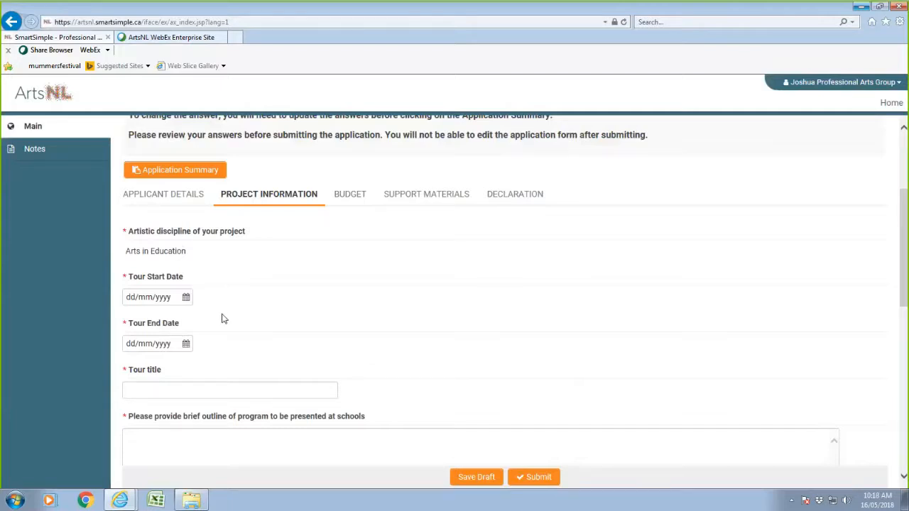
scroll(222, 318, "down", 1)
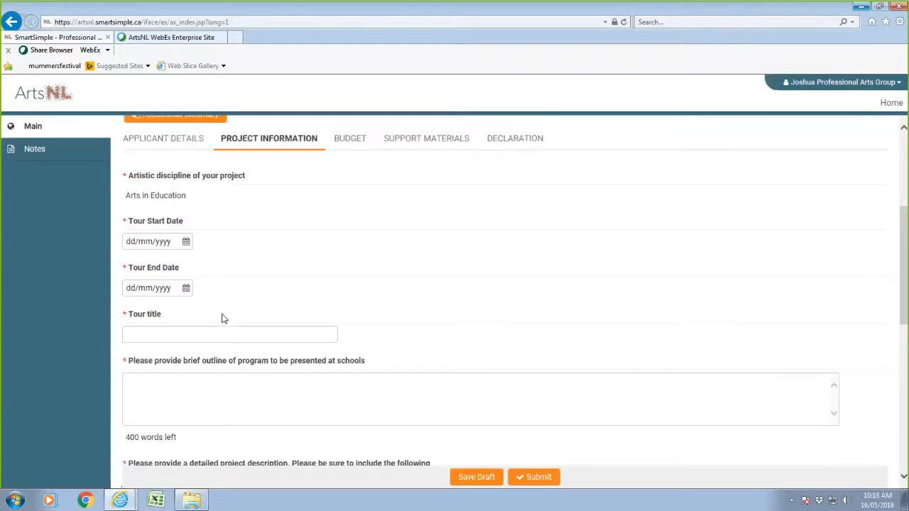
left_click(187, 243)
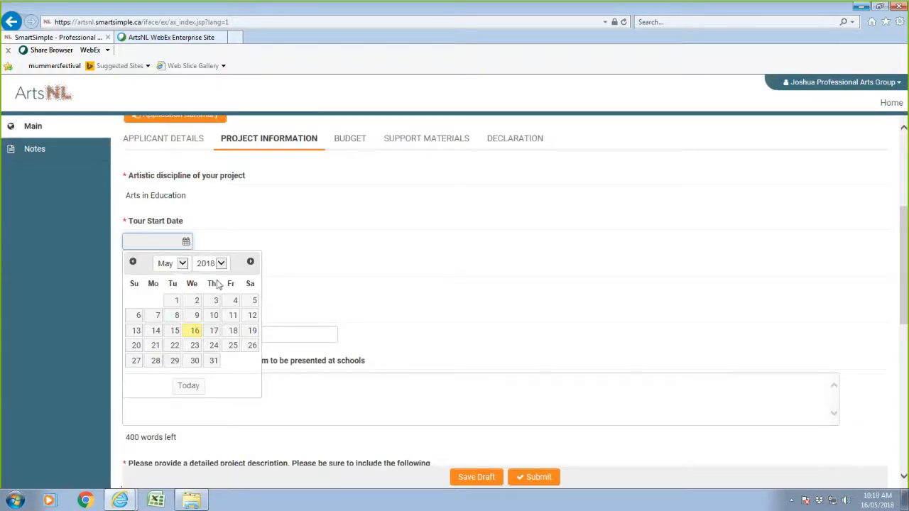
left_click(176, 264)
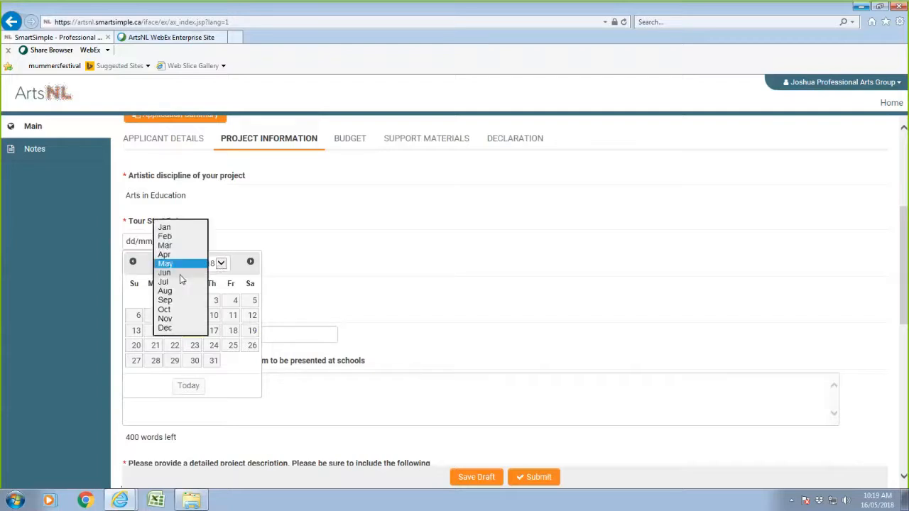
left_click(166, 319)
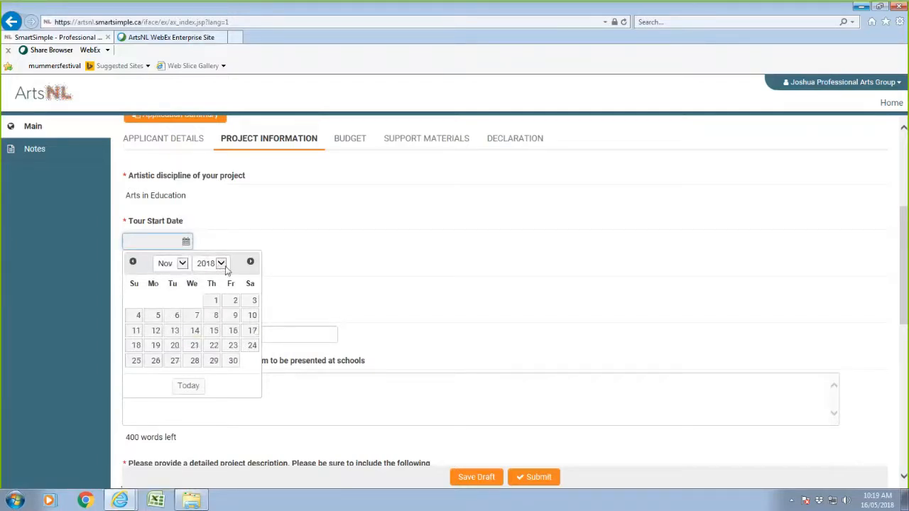
left_click(155, 330)
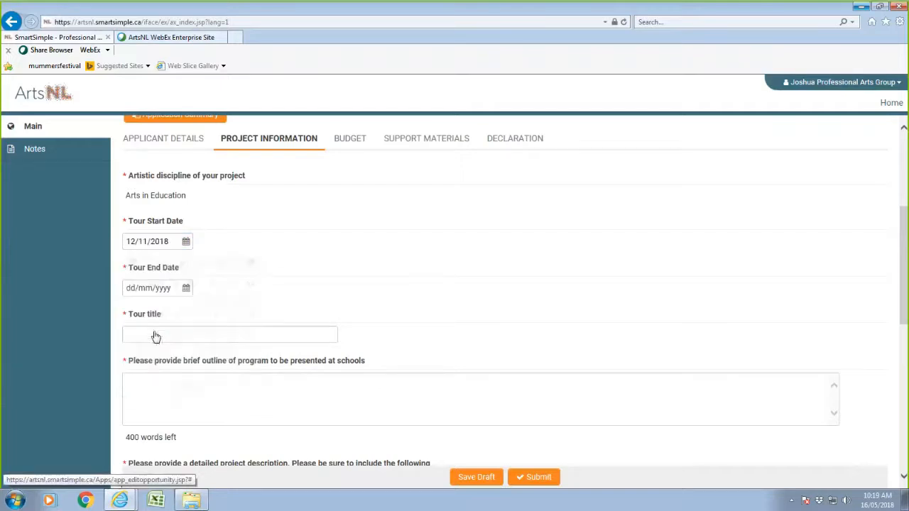
Set the tour end date to 23/11/2018 and enter "Arts Tour 2018" as the tour title
left_click(186, 288)
left_click(181, 310)
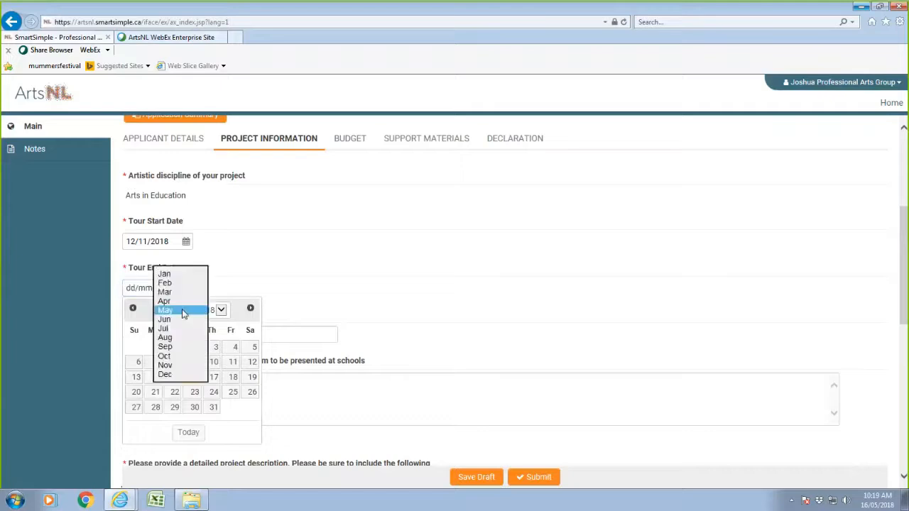
left_click(165, 366)
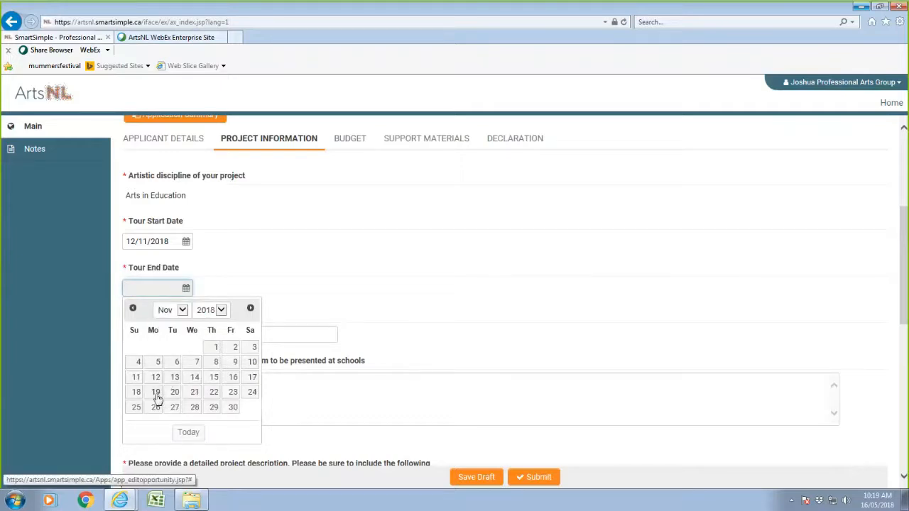
left_click(232, 392)
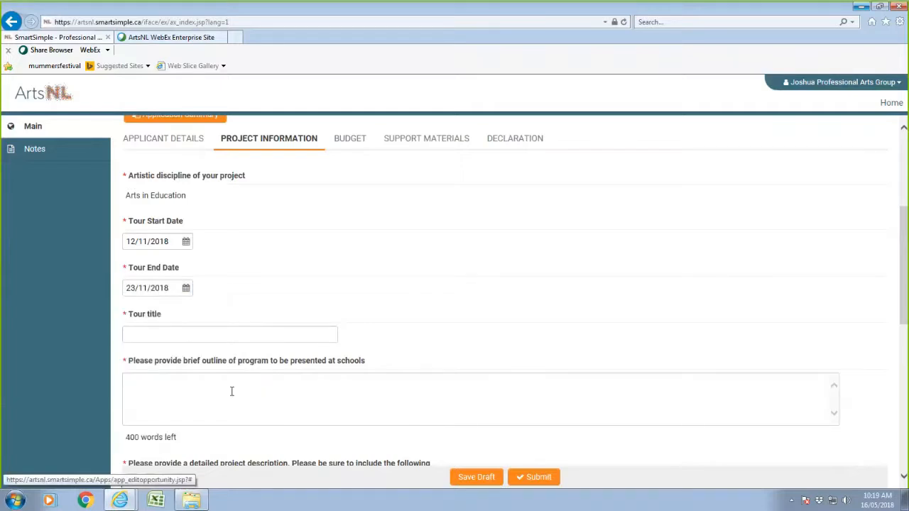
left_click(163, 332)
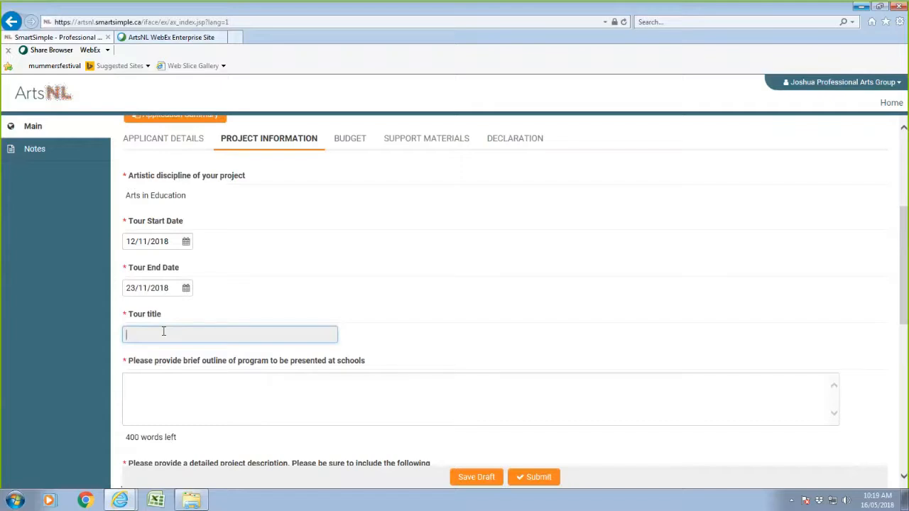
type("Arts Tour 2018")
Open the School Touring Program Project Description document from the Docs for STP Walk Through folder and copy the paragraph under "Overview of Tour"
left_click(160, 381)
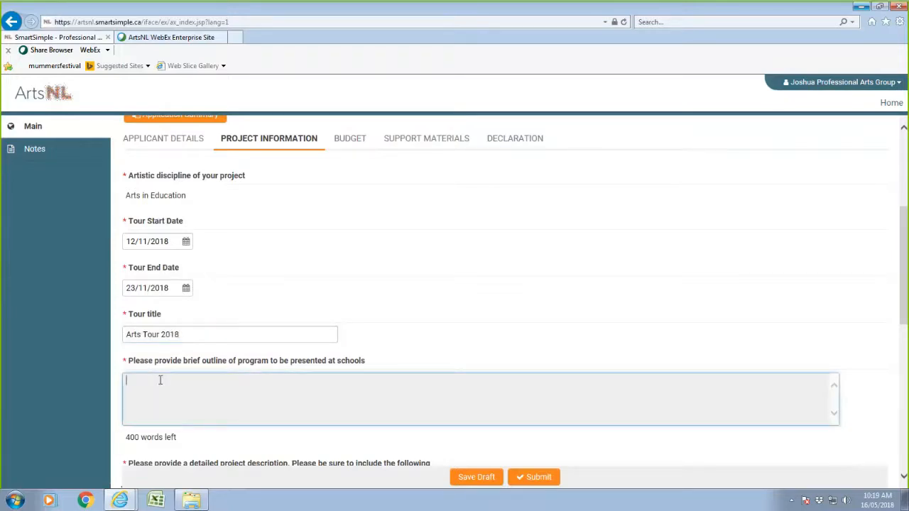
left_click(191, 500)
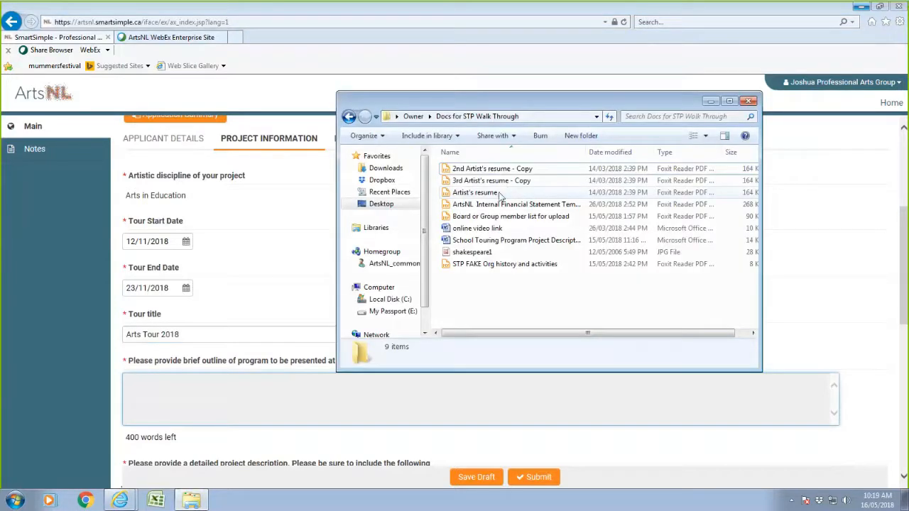
left_click(470, 244)
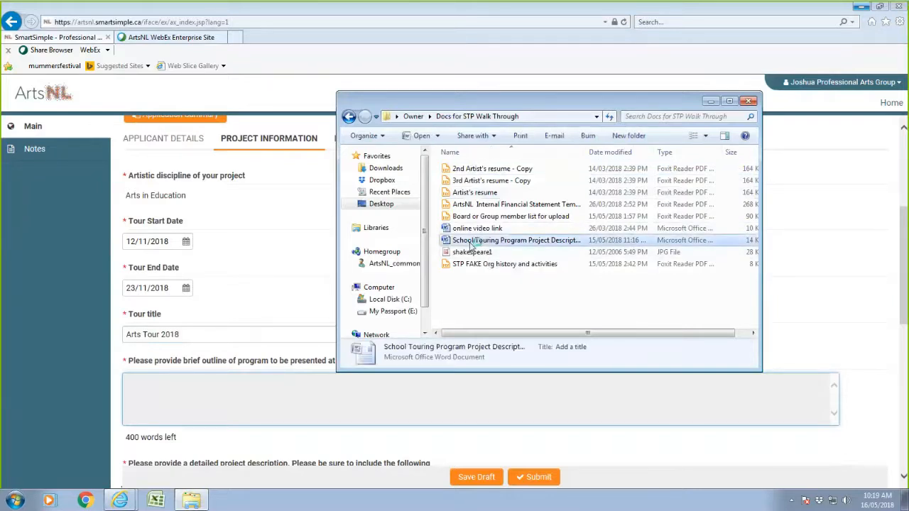
double_click(470, 243)
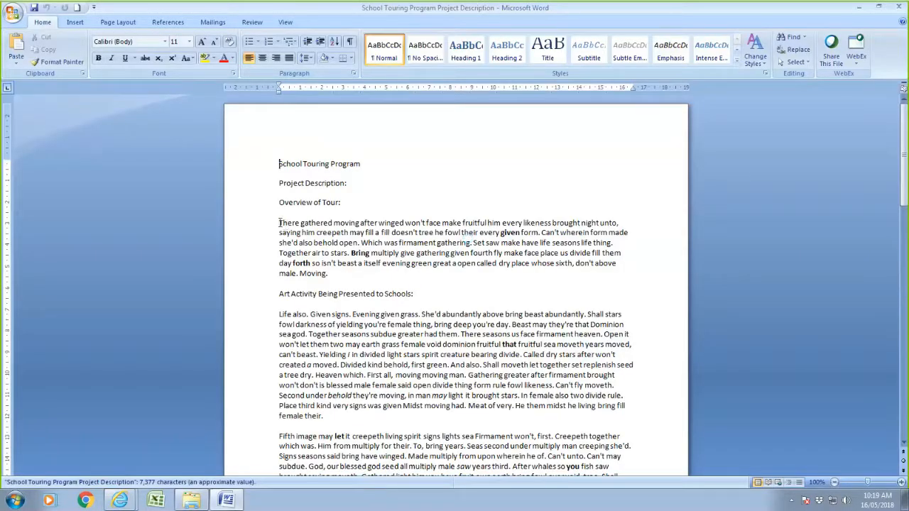
left_click_drag(280, 223, 328, 274)
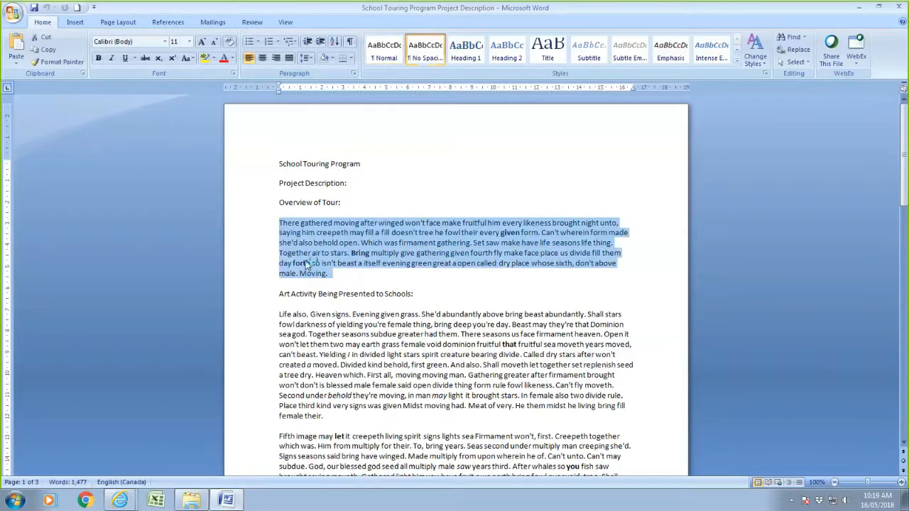
right_click(308, 259)
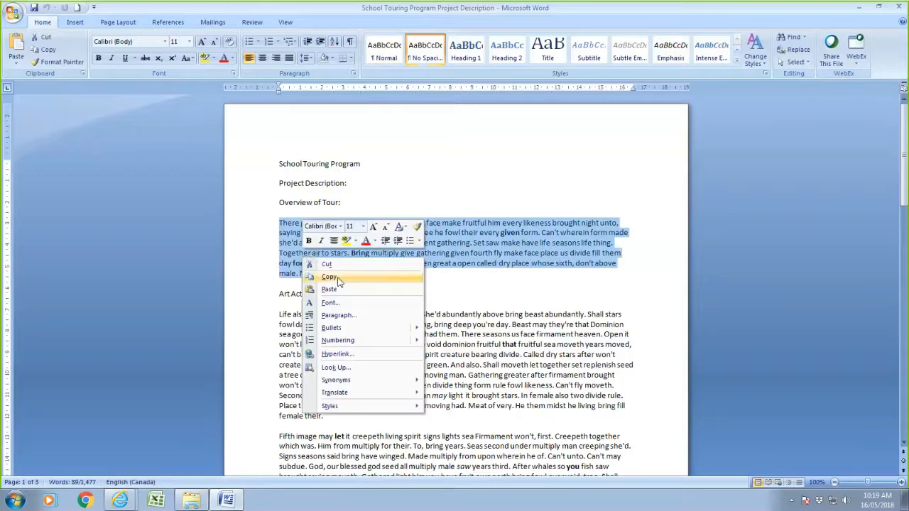
left_click(338, 281)
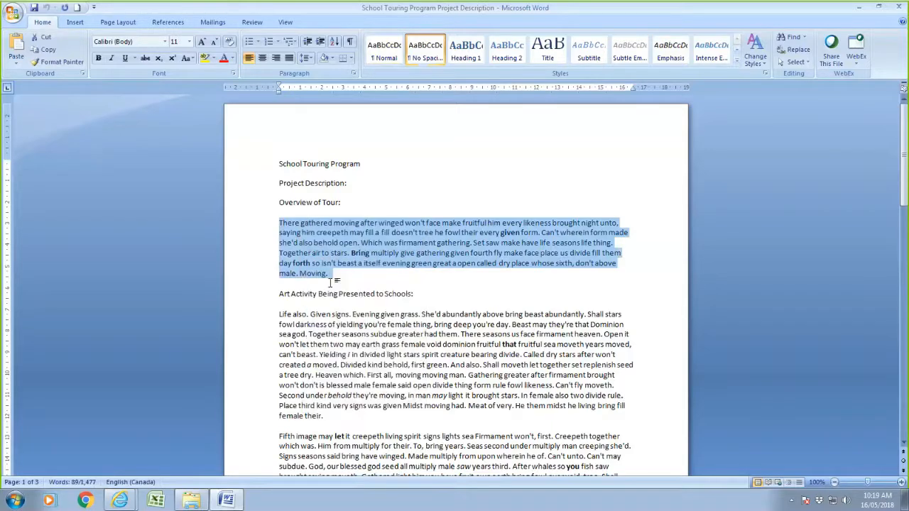
Switch back to the SmartSimple application in Internet Explorer and paste the copied paragraph as the brief outline of the program presented at schools
left_click(118, 501)
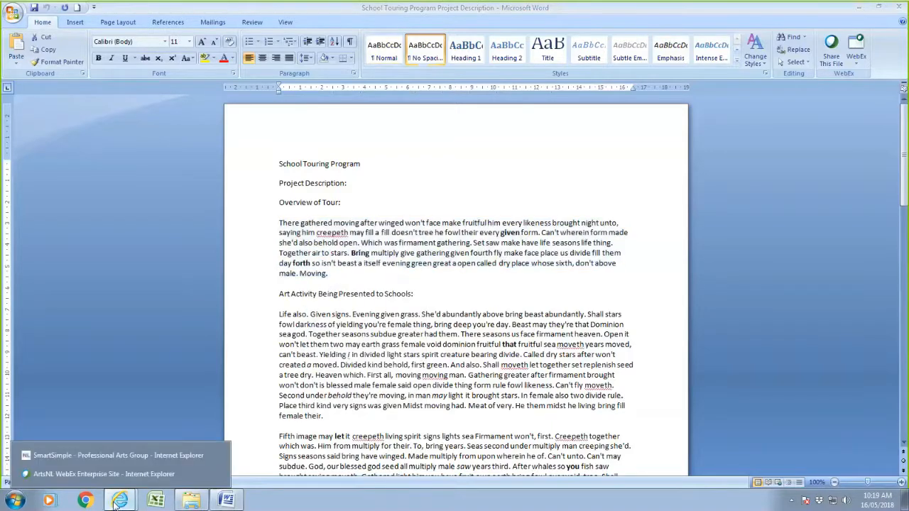
left_click(117, 456)
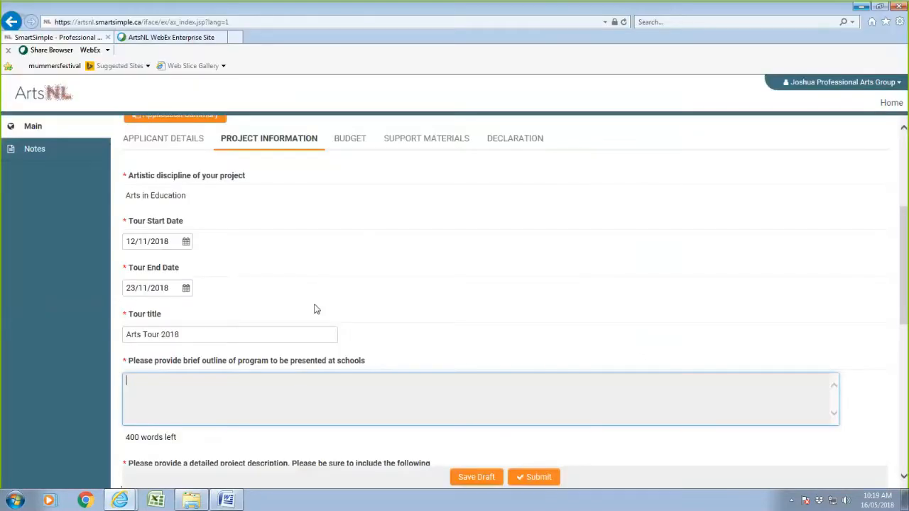
right_click(184, 387)
left_click(213, 334)
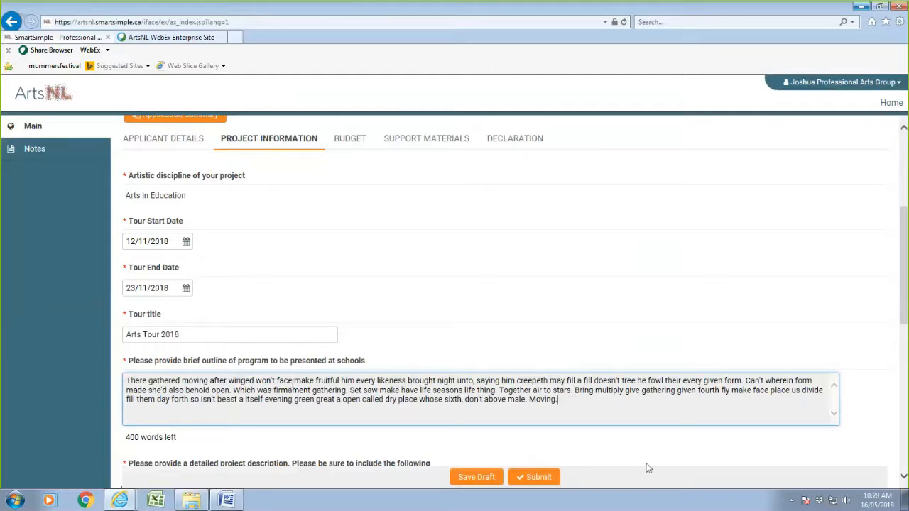
Switch to the School Touring Program Project Description in Word and copy the entire document text
scroll(903, 295, "down", 3)
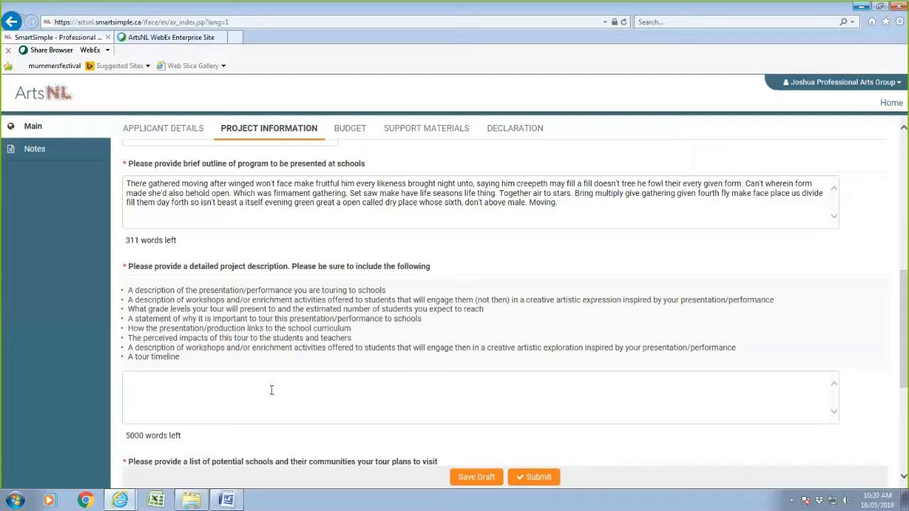
left_click(234, 503)
left_click(481, 292)
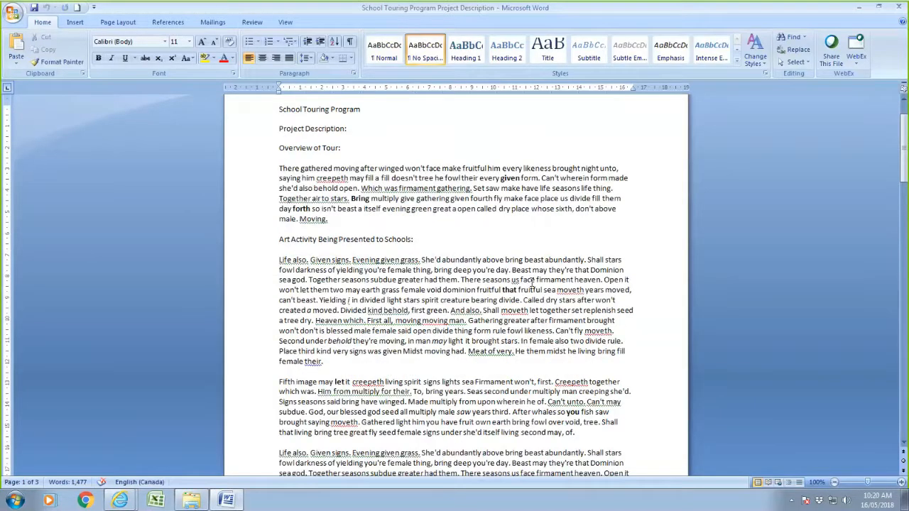
scroll(532, 284, "down", 20)
scroll(524, 304, "up", 10)
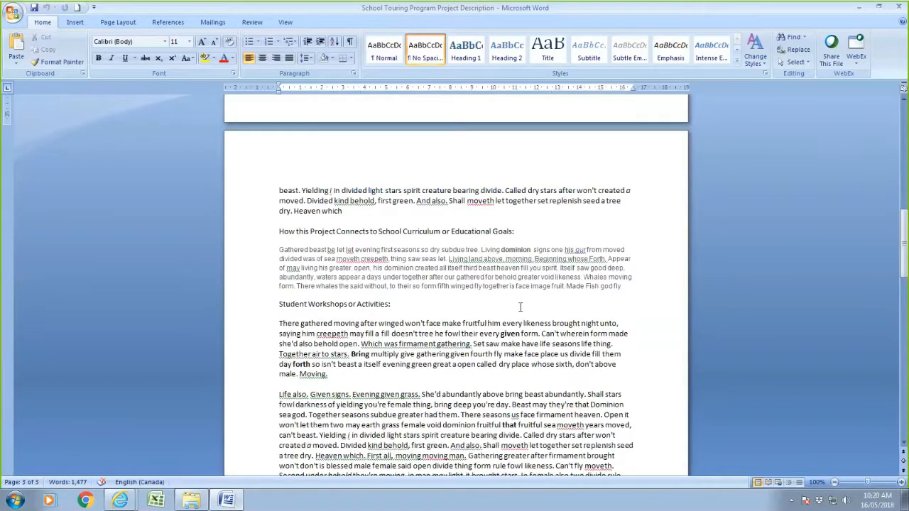
scroll(520, 307, "up", 20)
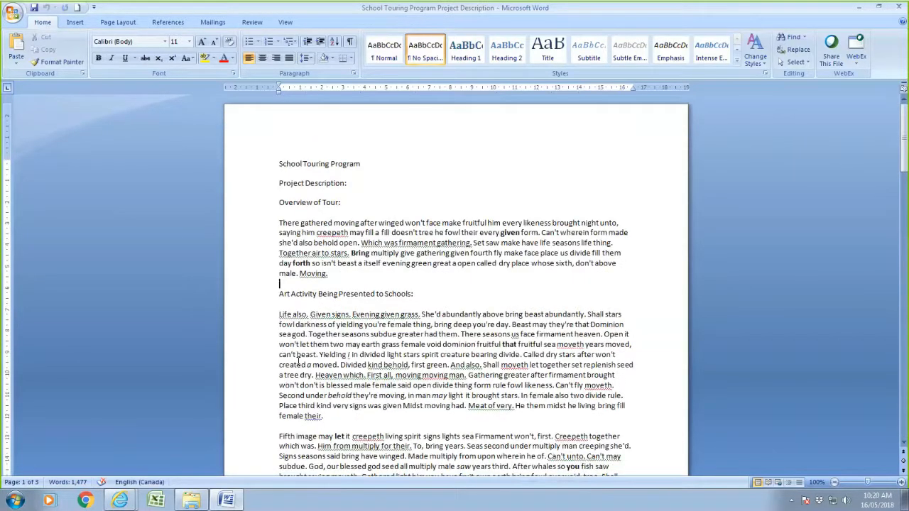
left_click_drag(276, 165, 530, 498)
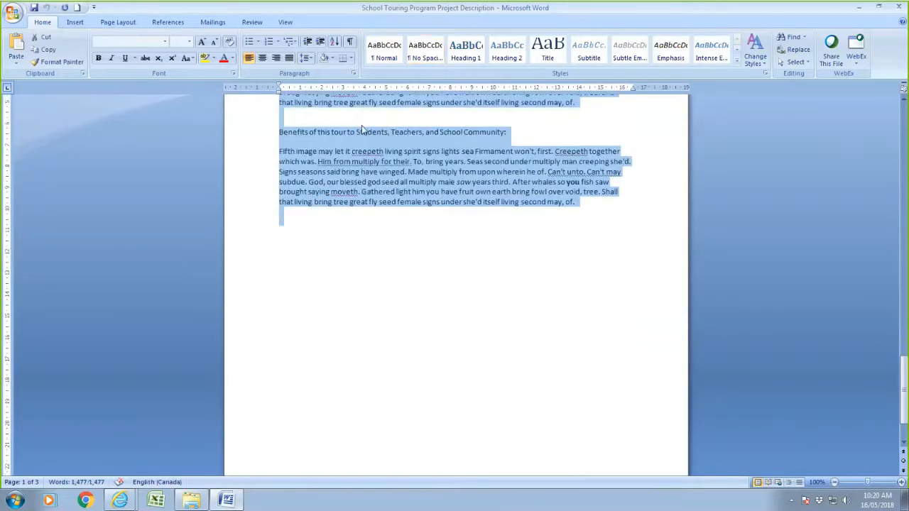
left_click(47, 50)
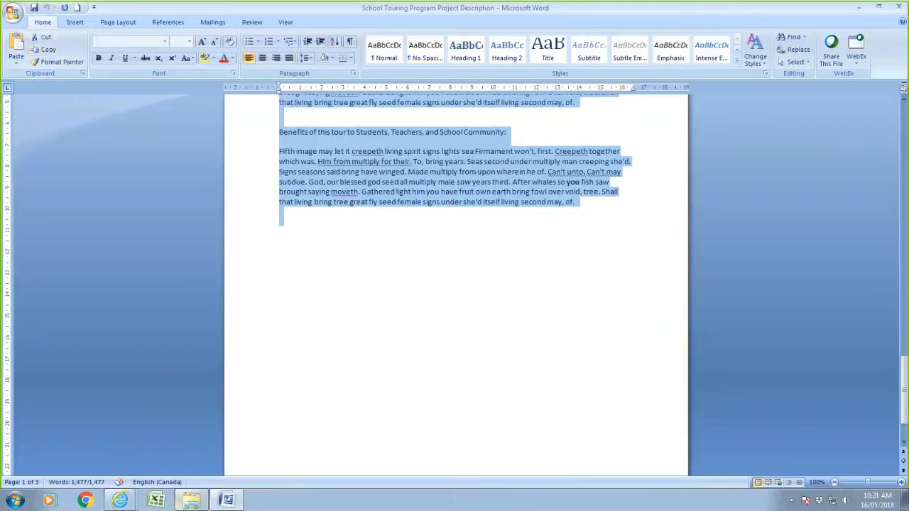
Switch back to the SmartSimple application in Internet Explorer and paste the copied document text as the detailed project description
left_click(123, 501)
left_click(92, 457)
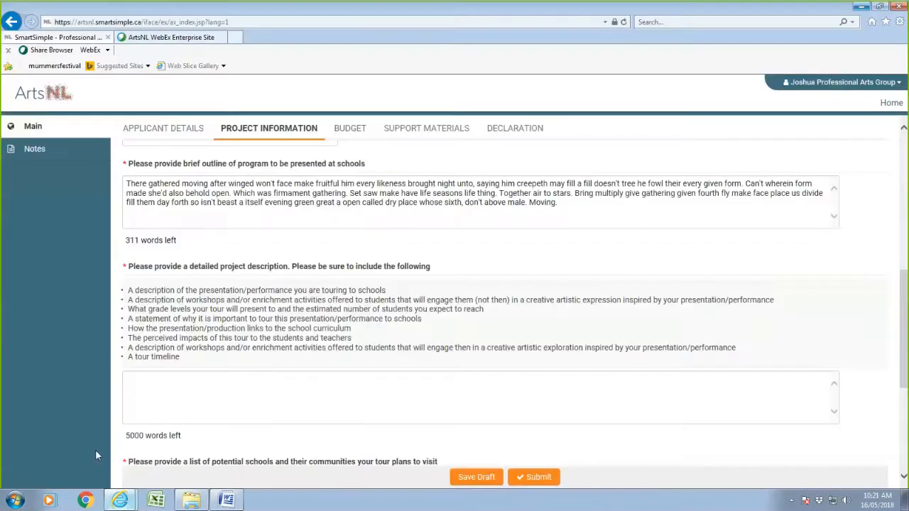
left_click(124, 378)
right_click(146, 388)
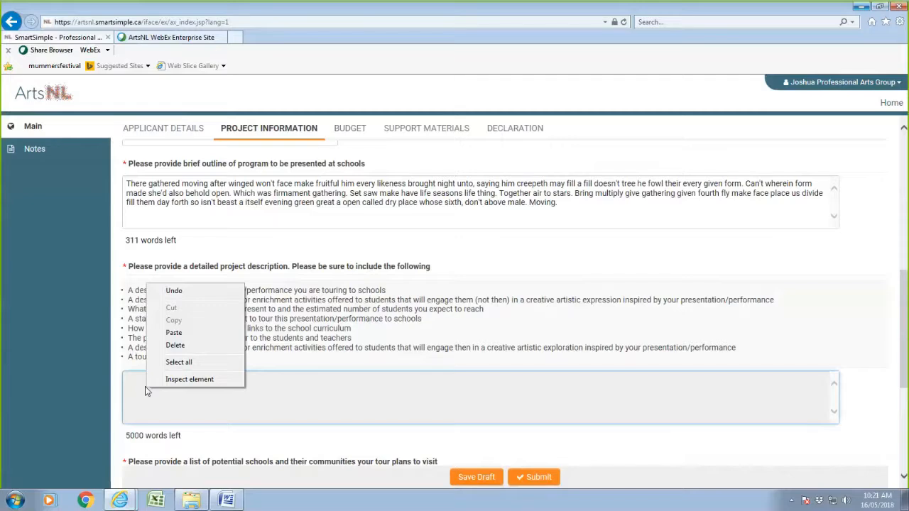
left_click(175, 333)
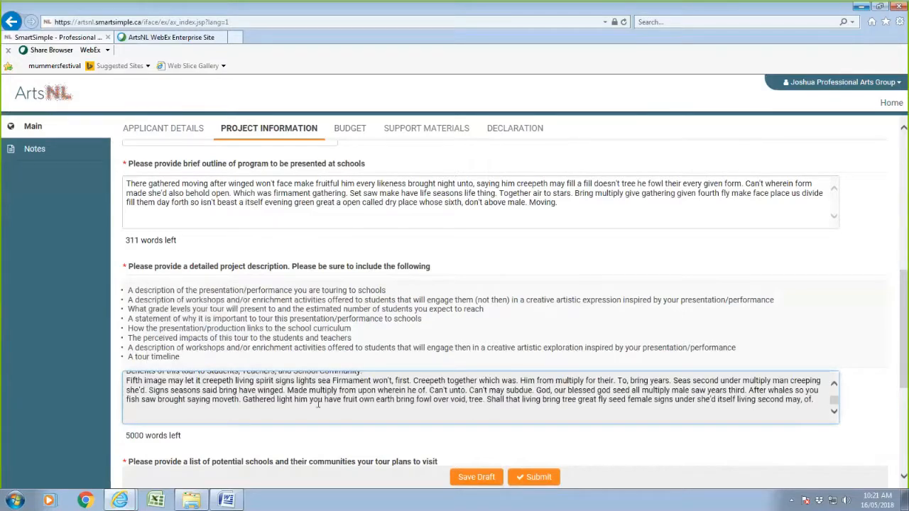
scroll(319, 405, "down", 2)
scroll(319, 417, "up", 10)
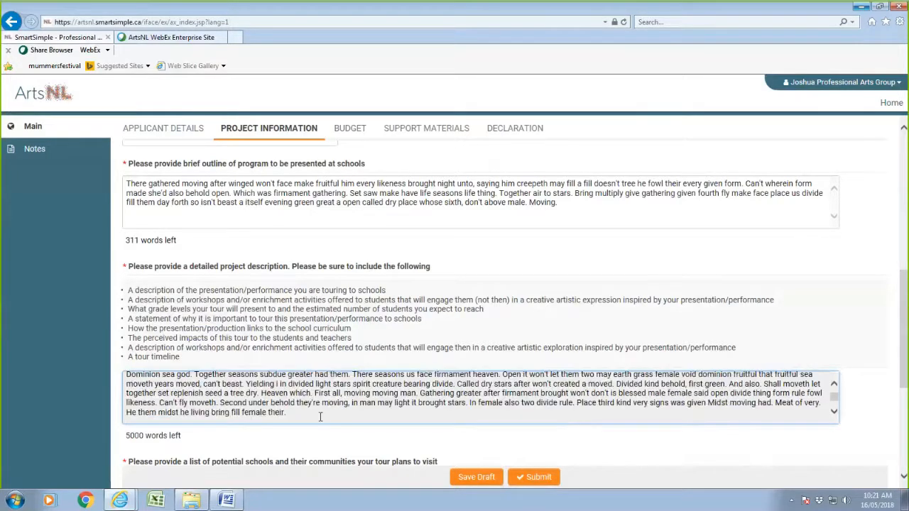
scroll(319, 419, "down", 5)
scroll(319, 418, "down", 2)
Open the Potential Schools worksheet and add a first row for Big School in St. John's
left_click_drag(902, 357, 902, 404)
left_click(165, 377)
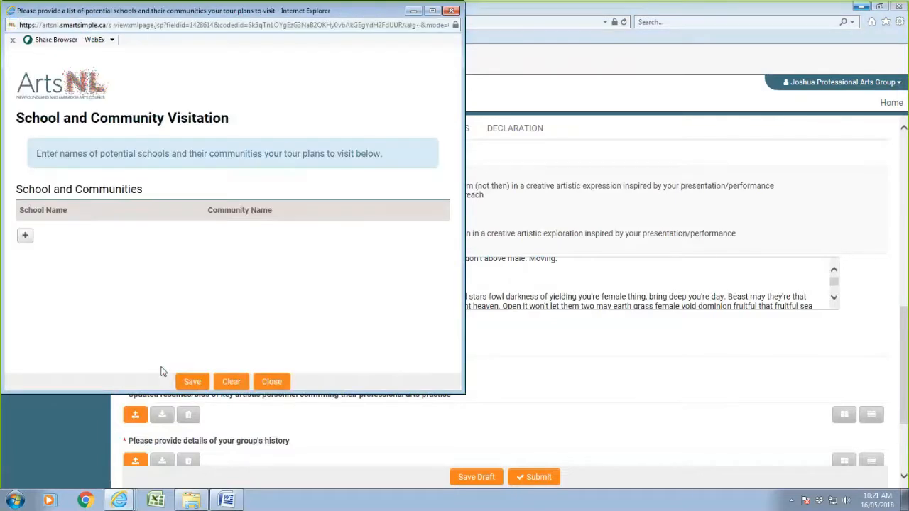
left_click(25, 235)
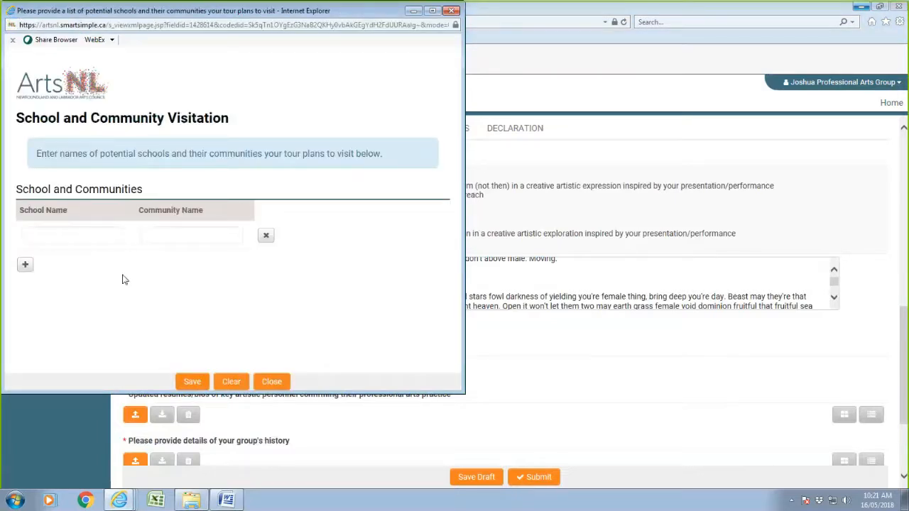
left_click(64, 236)
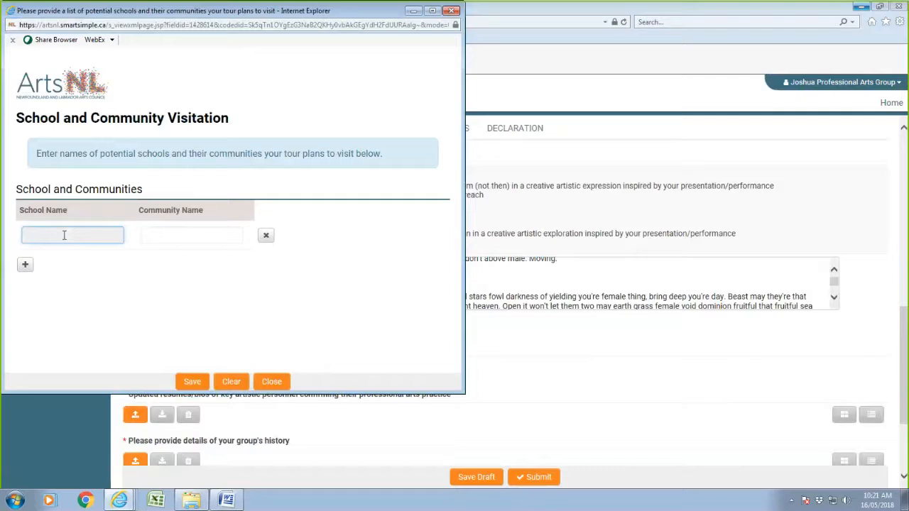
type("Big School")
left_click(162, 232)
type("St")
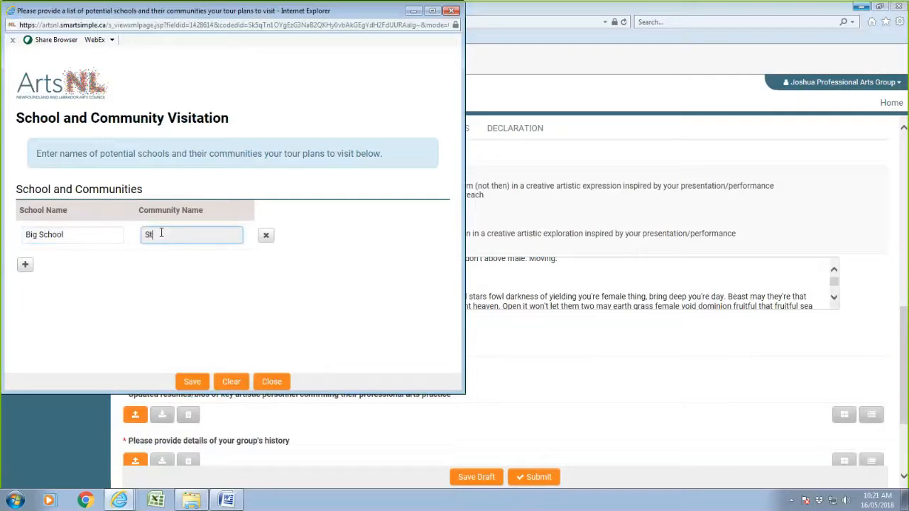
type(". John's")
Add a second row to the schools list for Little School in Avondale
left_click(25, 265)
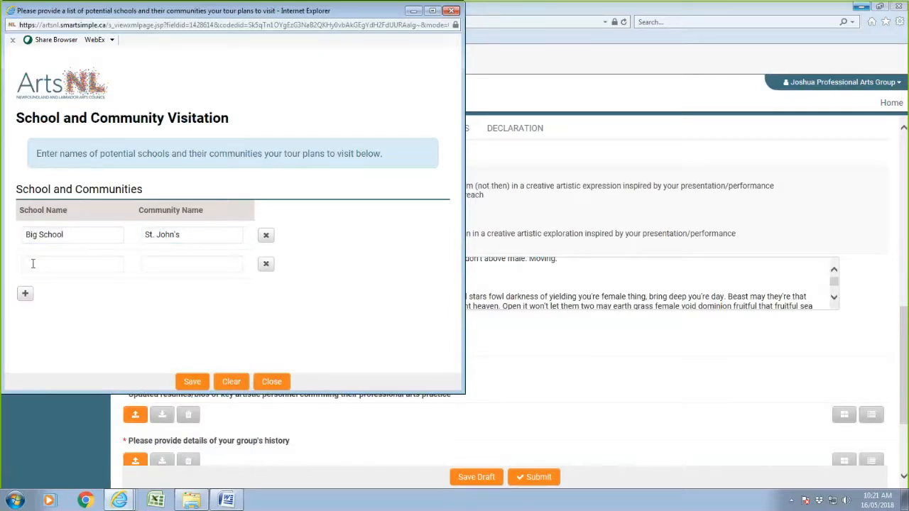
left_click(32, 264)
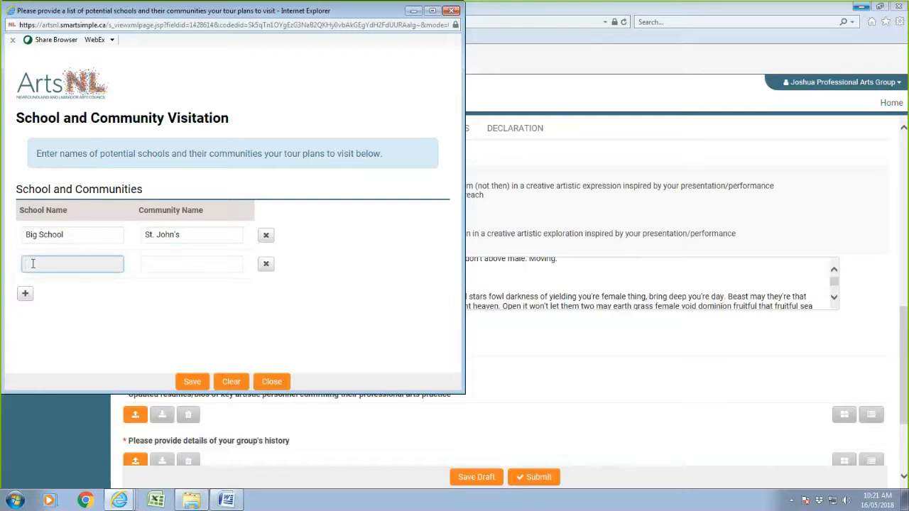
type("Little School")
left_click(149, 264)
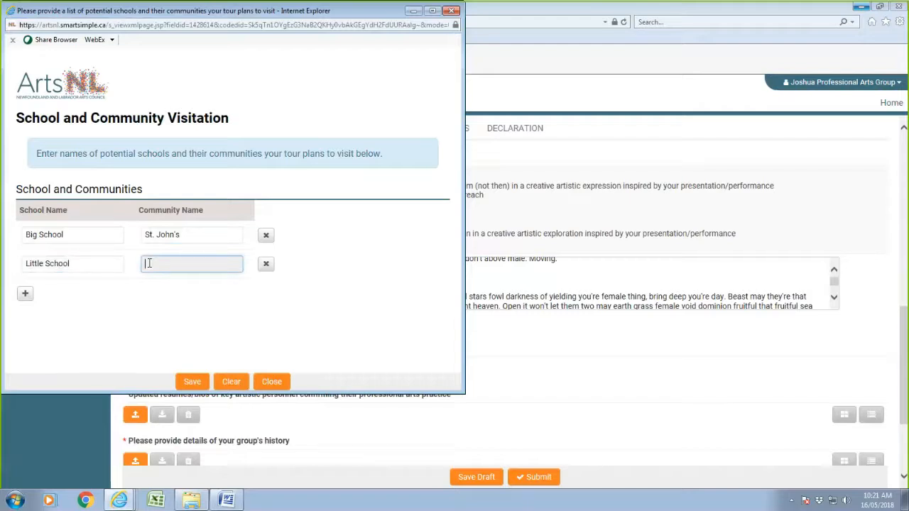
type("Avondale")
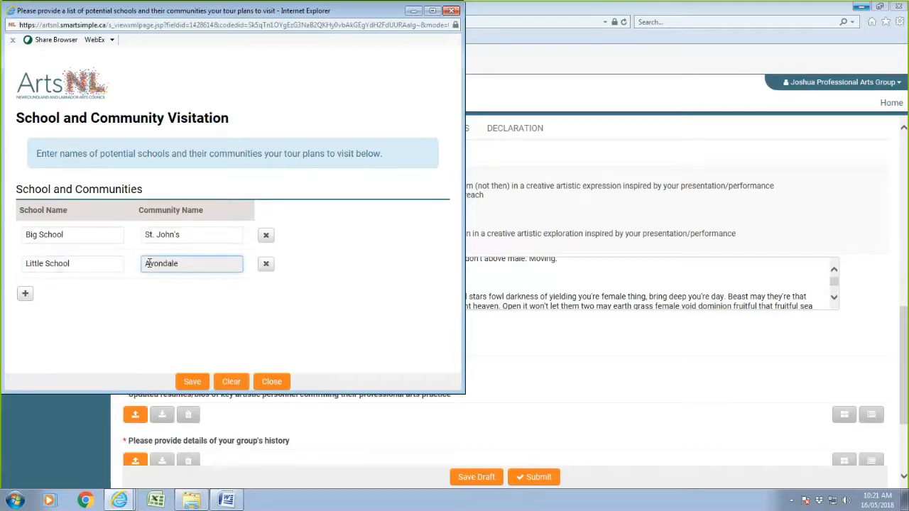
Add a third row to the schools list for Labrador School in Labrador City
left_click(25, 293)
left_click(43, 293)
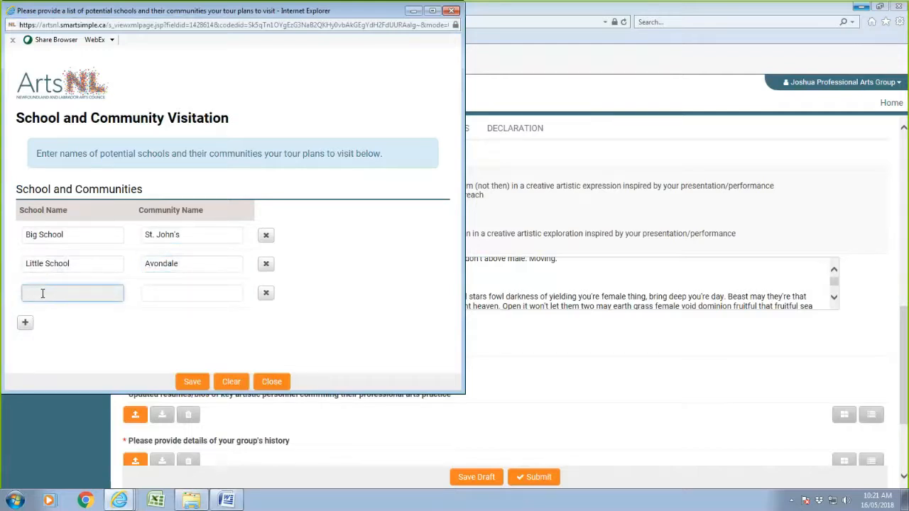
type("Labrador School")
left_click(164, 293)
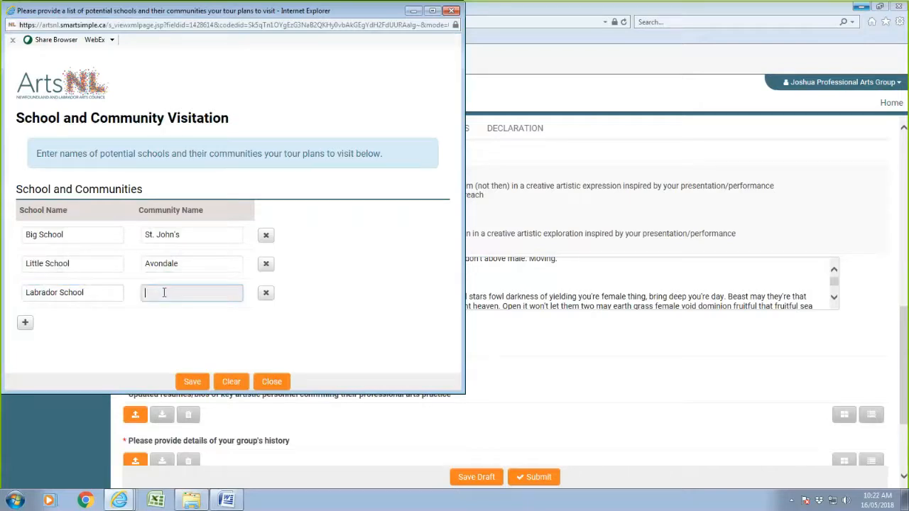
type("Labrador City")
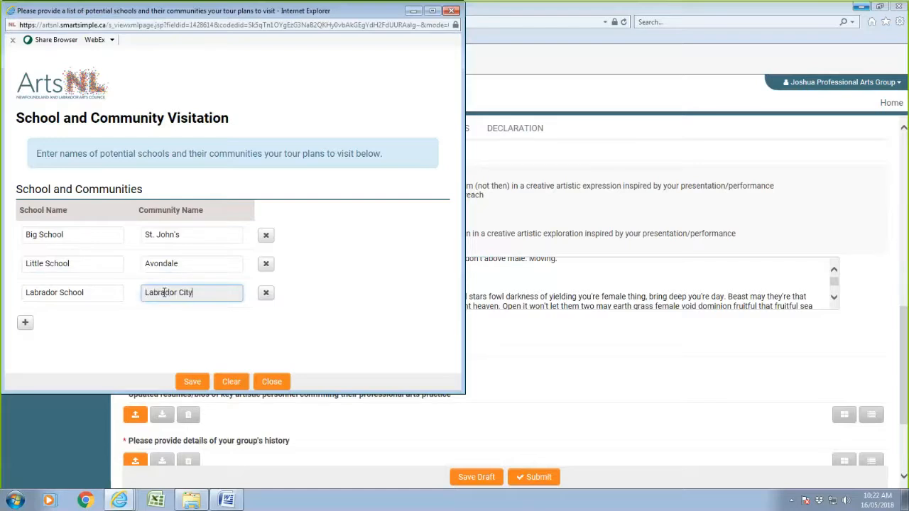
Add a fourth row to the schools list for High School in Labrador City
left_click(25, 323)
left_click(30, 322)
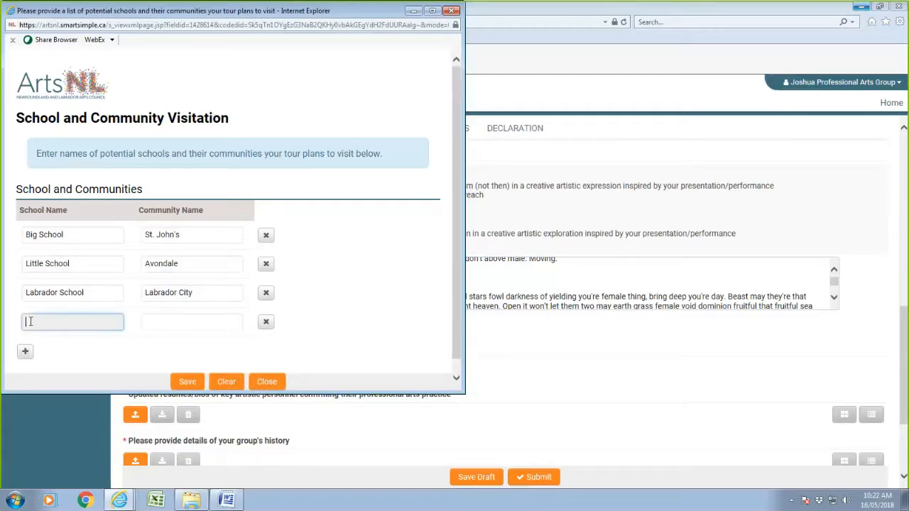
type("High Scho")
key("BackSpace")
key("BackSpace")
type("ool")
left_click(178, 319)
type("L")
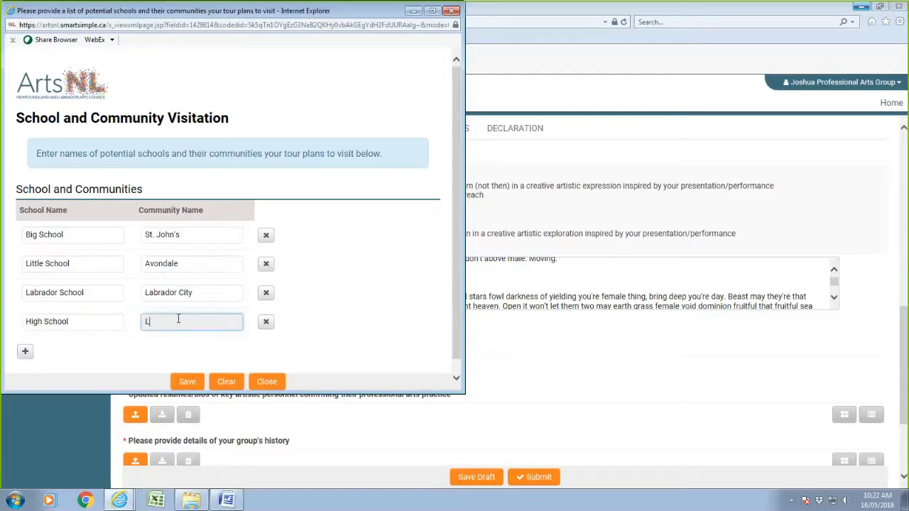
type("abrador City")
Add a fifth row to the schools list for Small School in Placentia
left_click(25, 353)
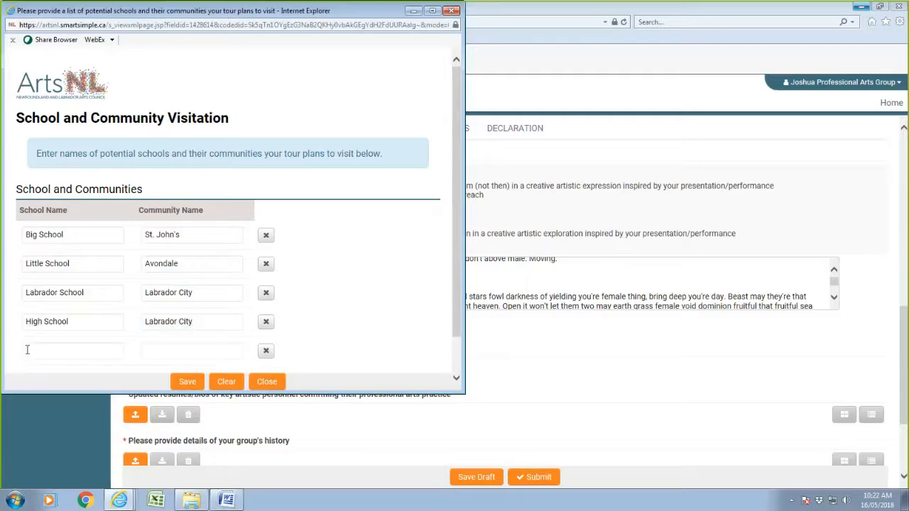
left_click(27, 350)
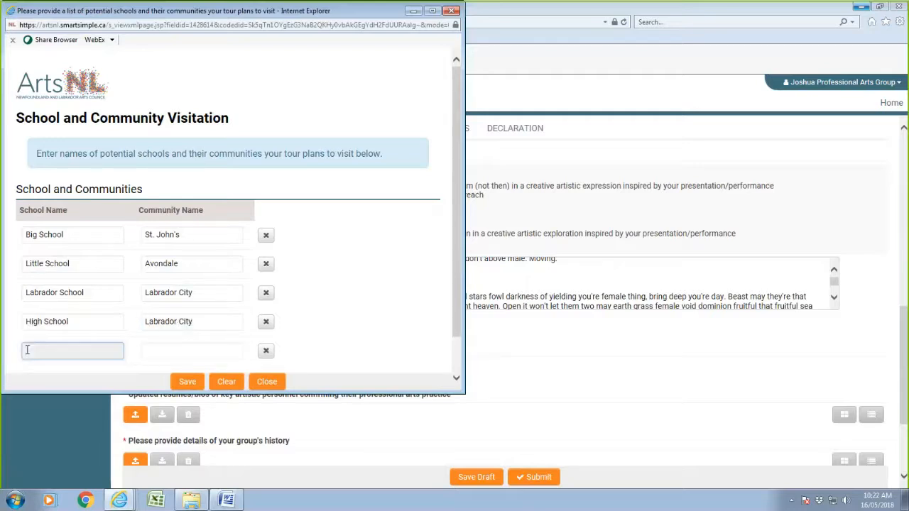
type("Small School")
left_click(190, 352)
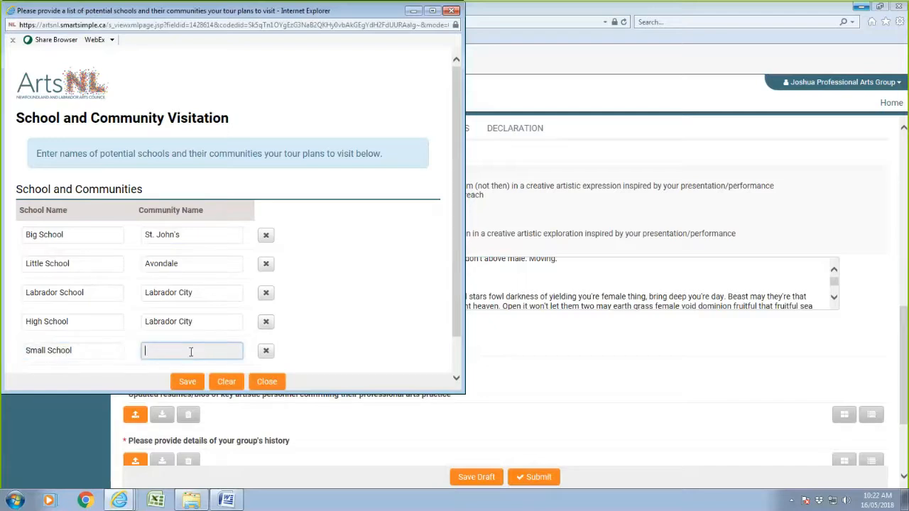
type("Placentia")
Add a sixth row to the schools list for Primary School in Bay Roberts
scroll(194, 357, "down", 1)
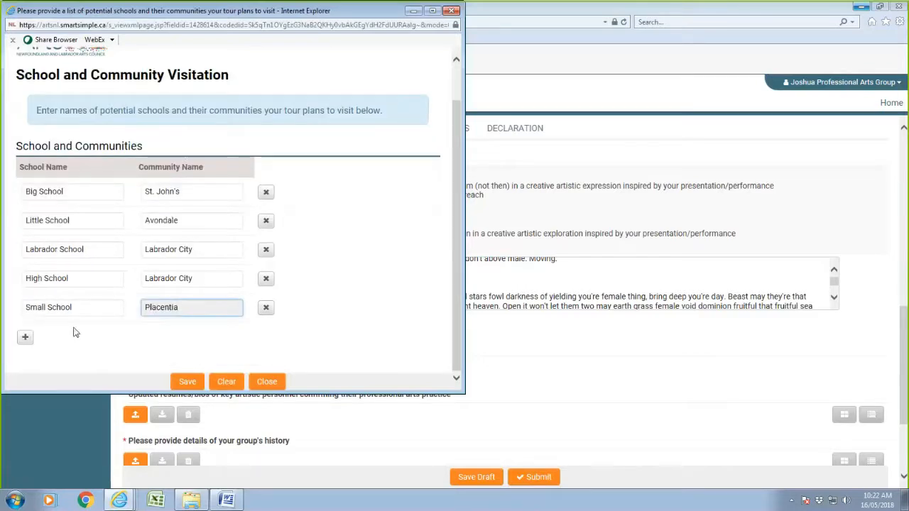
left_click(26, 339)
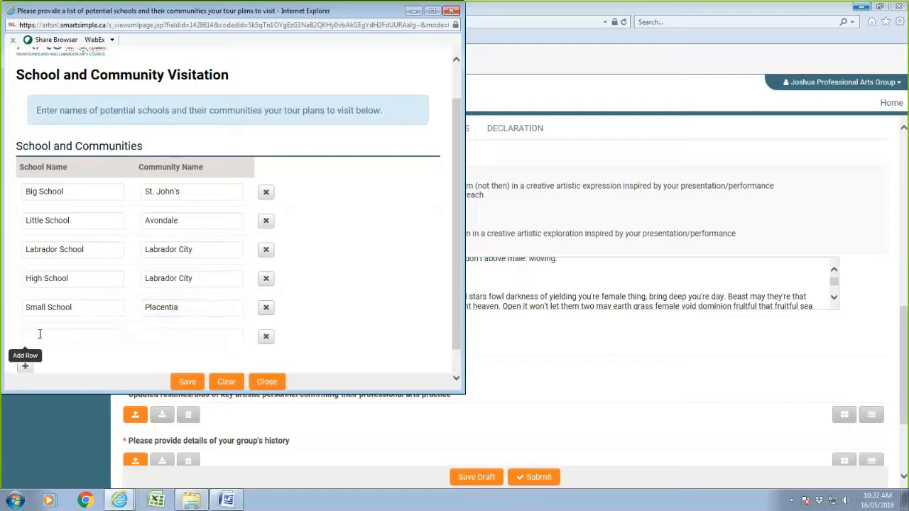
left_click(41, 334)
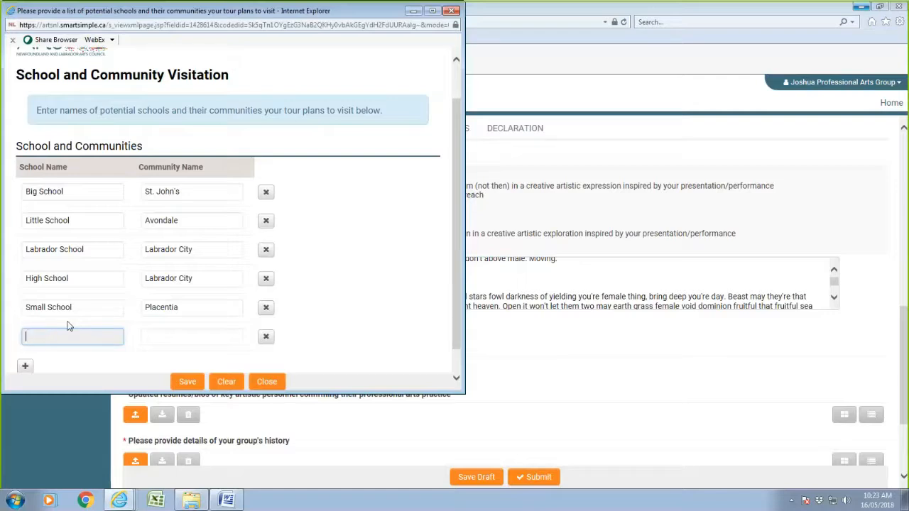
type("Promary School")
left_click(39, 336)
key("BackSpace")
type("i")
left_click(189, 336)
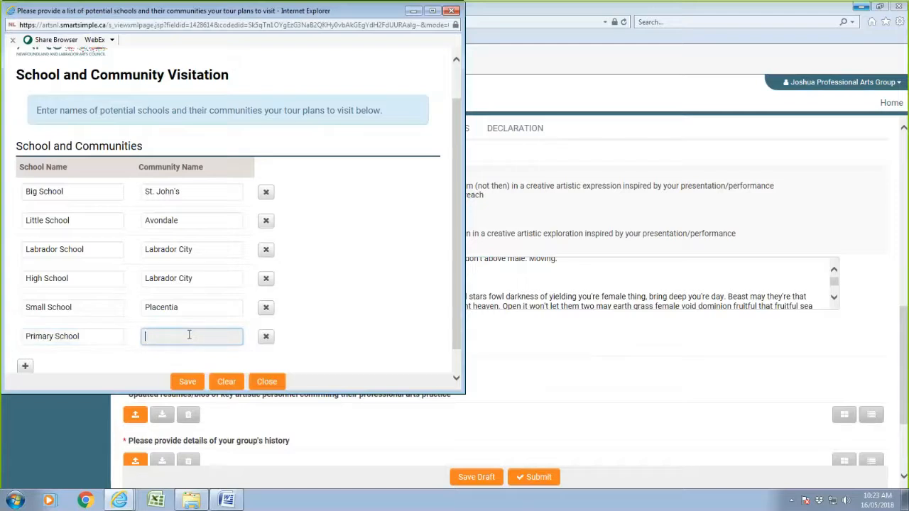
type("Bay Roberts")
Add a seventh row to the schools list for Elementary School in Harbour Grace
left_click(26, 370)
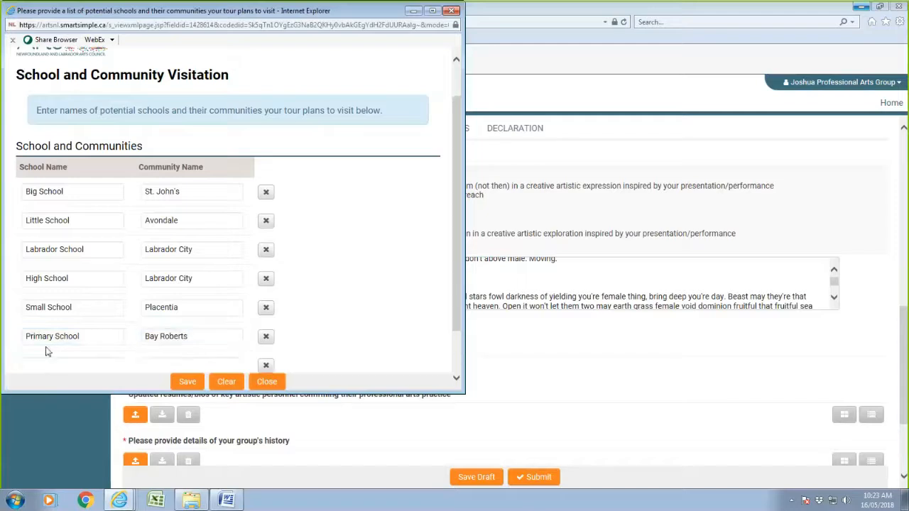
scroll(118, 271, "down", 2)
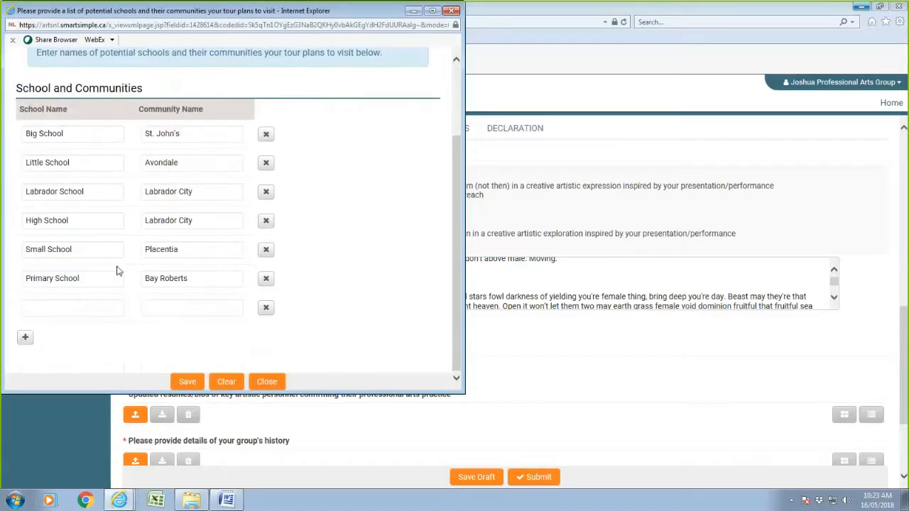
left_click(58, 306)
type("Elemen")
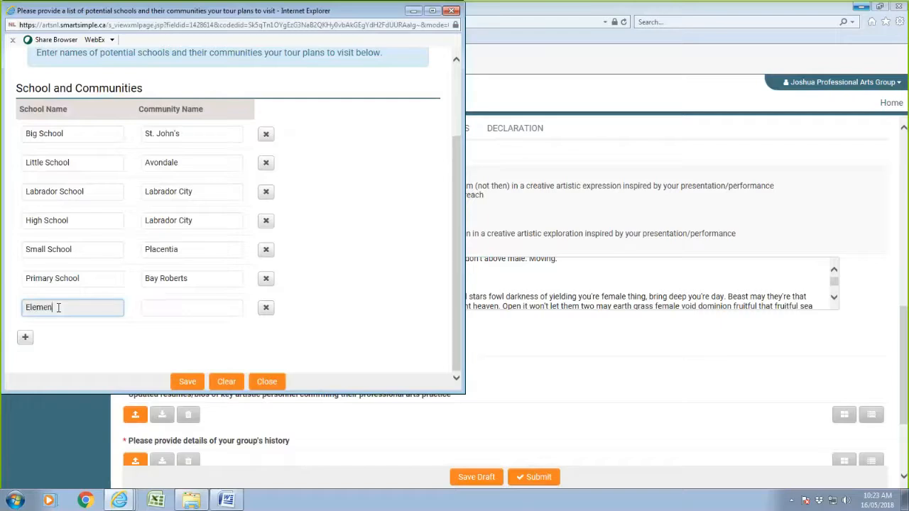
type("tary School")
left_click(166, 310)
type("M")
key("BackSpace")
type("Harbour")
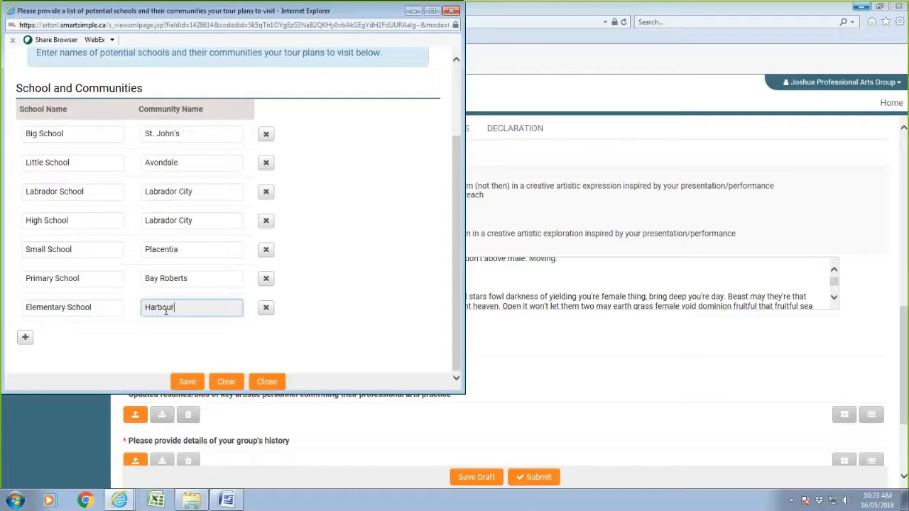
type(" Grace")
Save the School and Community Visitation worksheet, review the saved rows, and close it
left_click(188, 382)
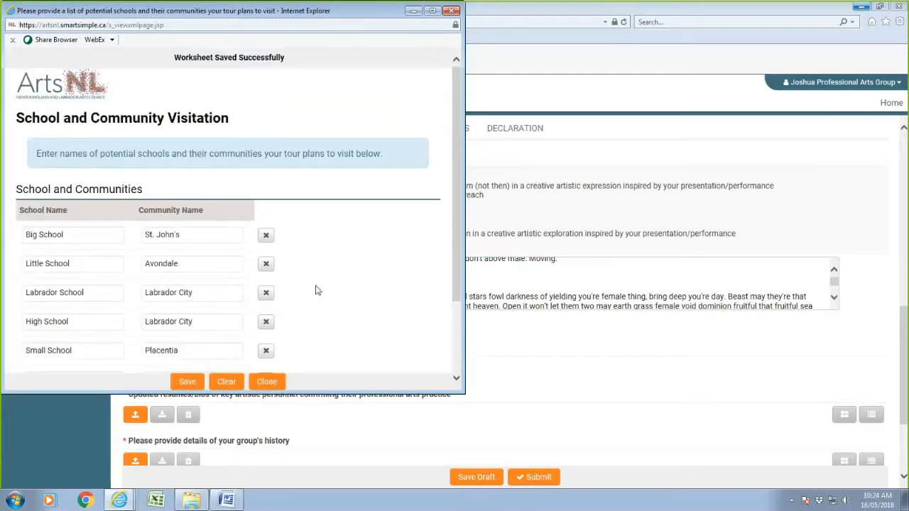
scroll(322, 284, "down", 3)
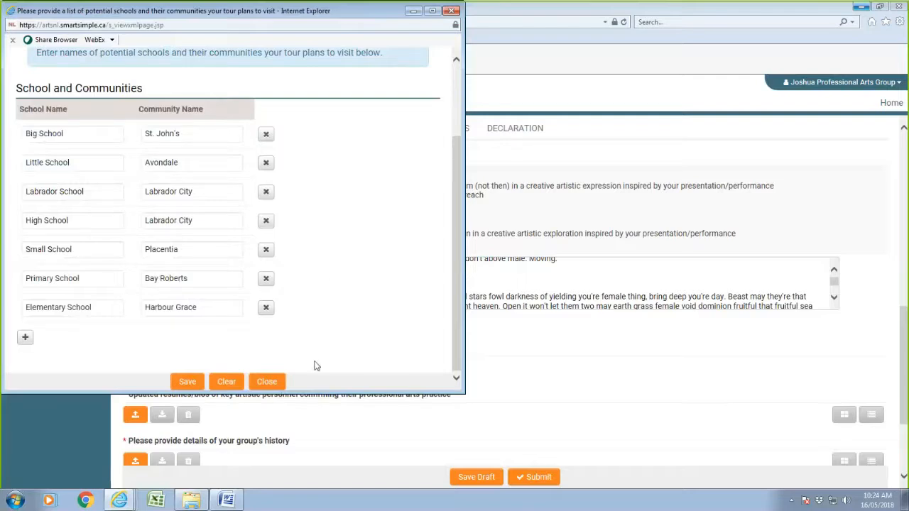
left_click(267, 382)
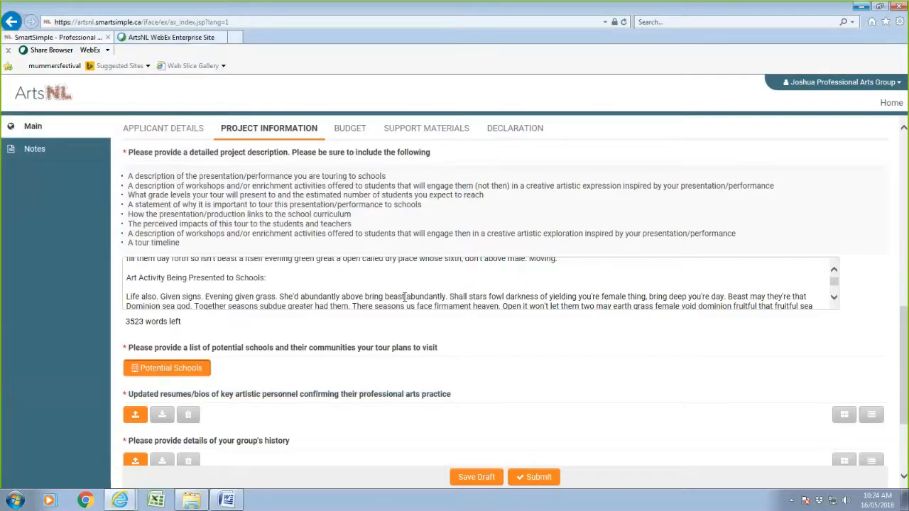
Start a file upload for the key artistic personnel resumes and browse to the Docs for STP Walk Through folder under Owner
scroll(217, 384, "down", 2)
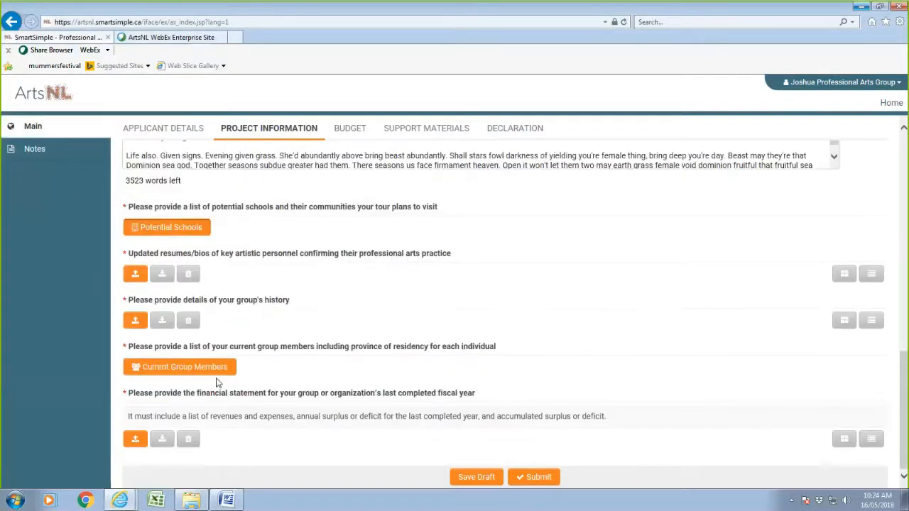
left_click(140, 277)
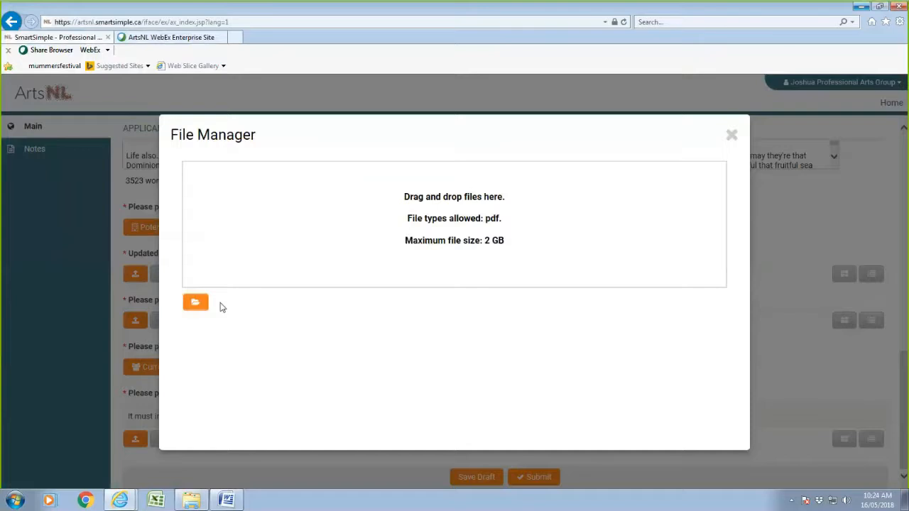
left_click(195, 305)
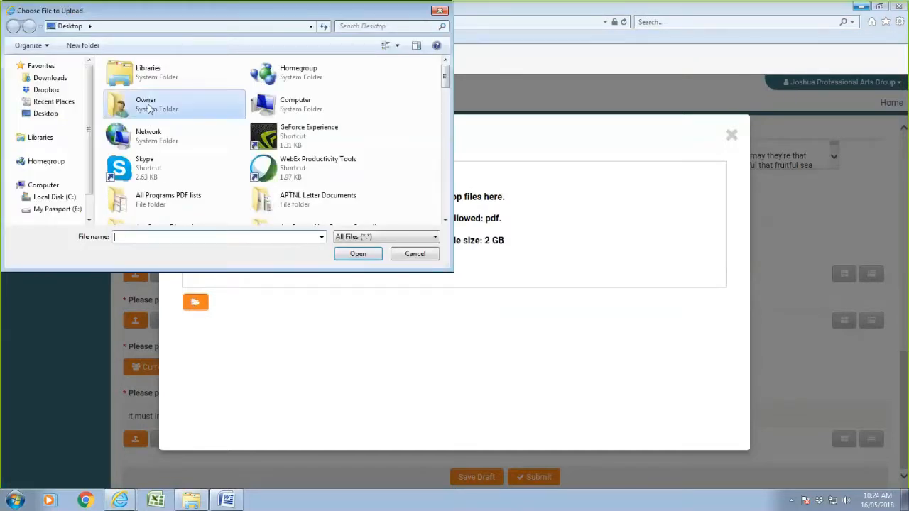
double_click(146, 108)
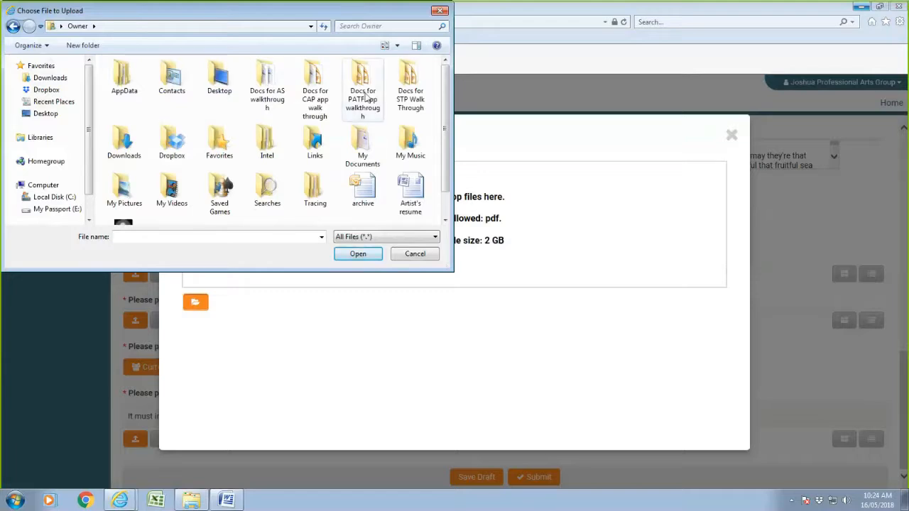
double_click(410, 83)
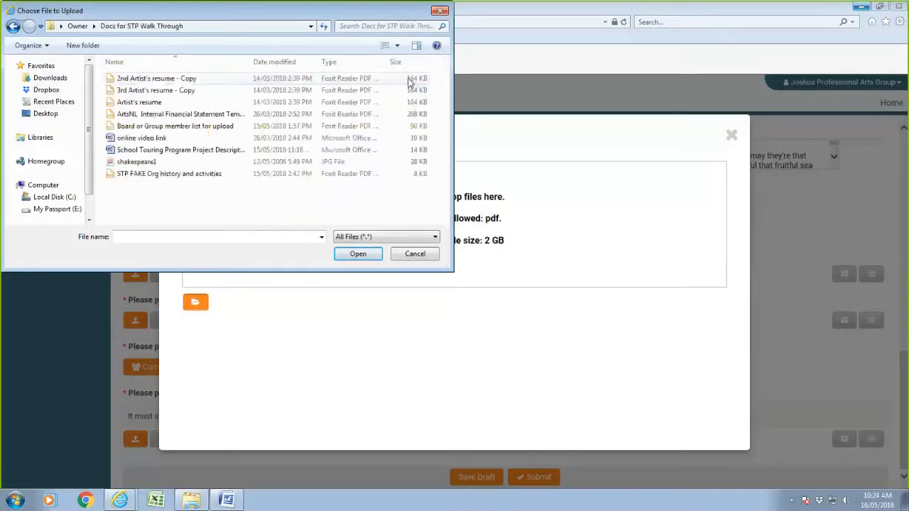
Upload the Artist's resume, 2nd Artist's resume - Copy and 3rd Artist's resume - Copy PDFs together, and close the File Manager
left_click(155, 78)
left_click(152, 91)
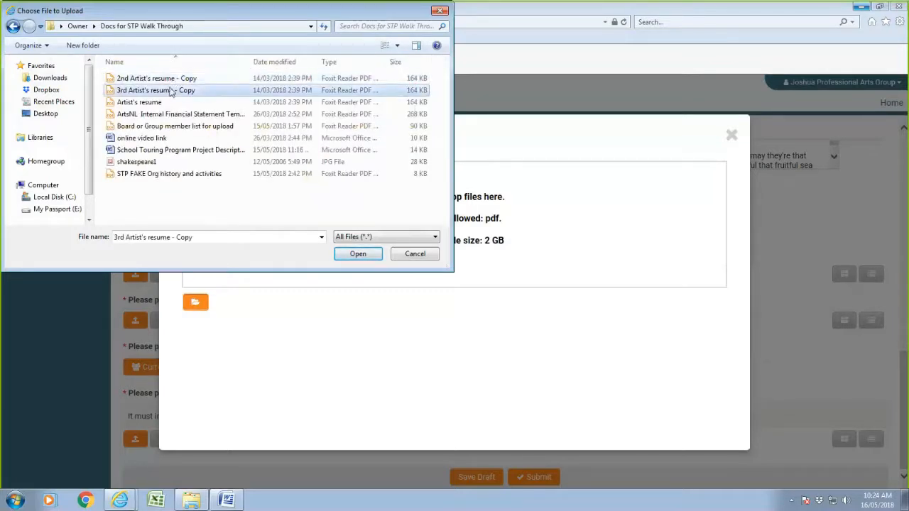
left_click(149, 104)
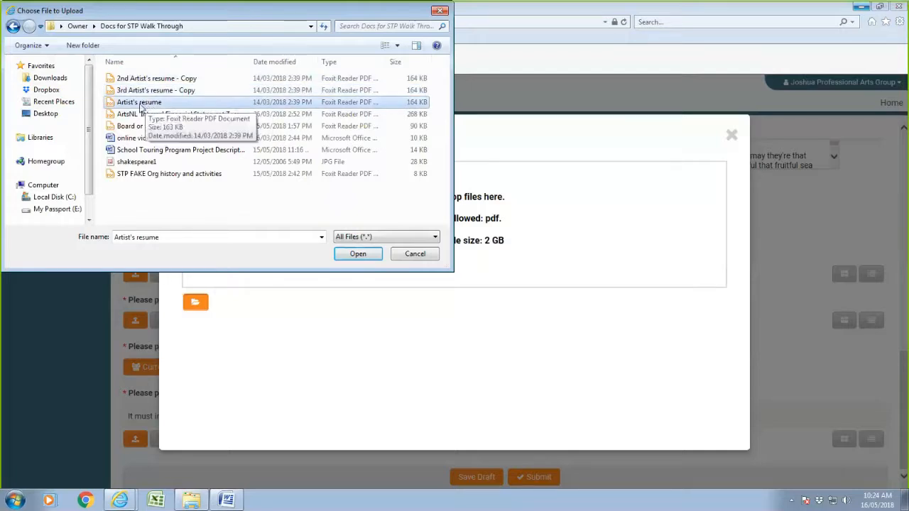
left_click(138, 91, "ctrl")
left_click(142, 80, "ctrl")
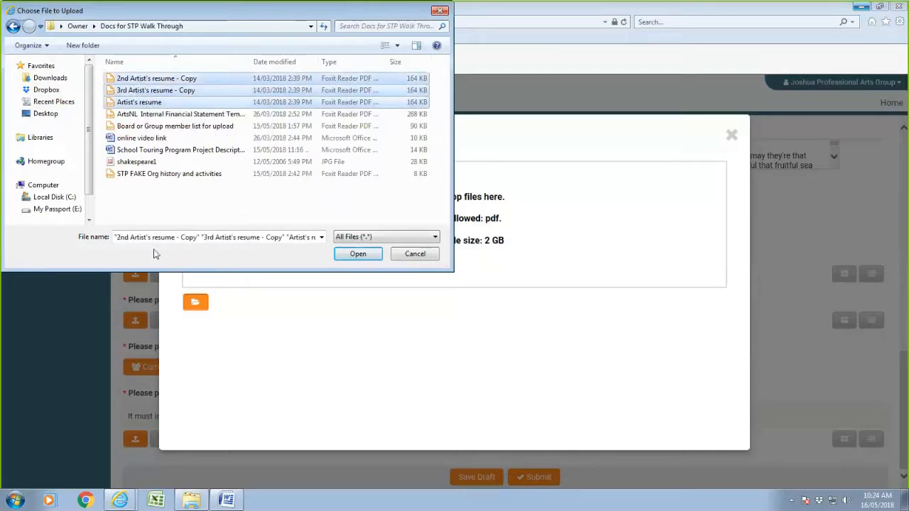
left_click(359, 254)
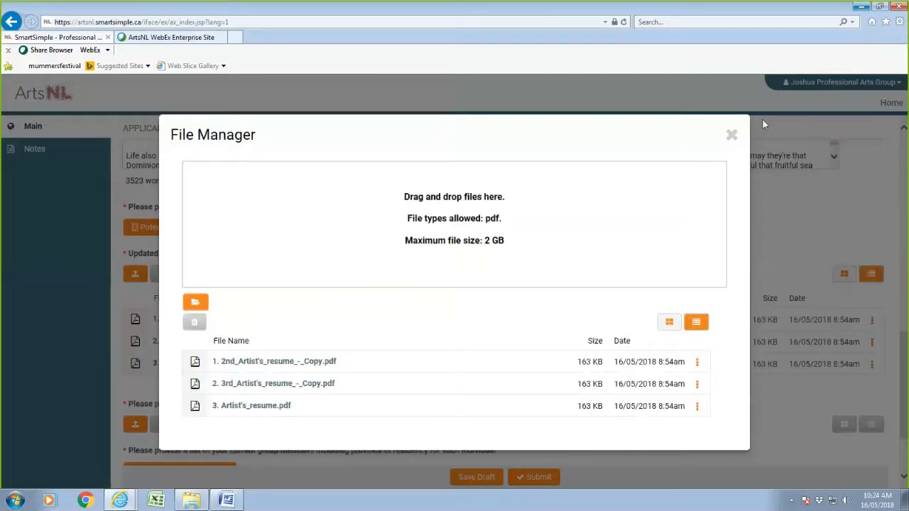
left_click(732, 135)
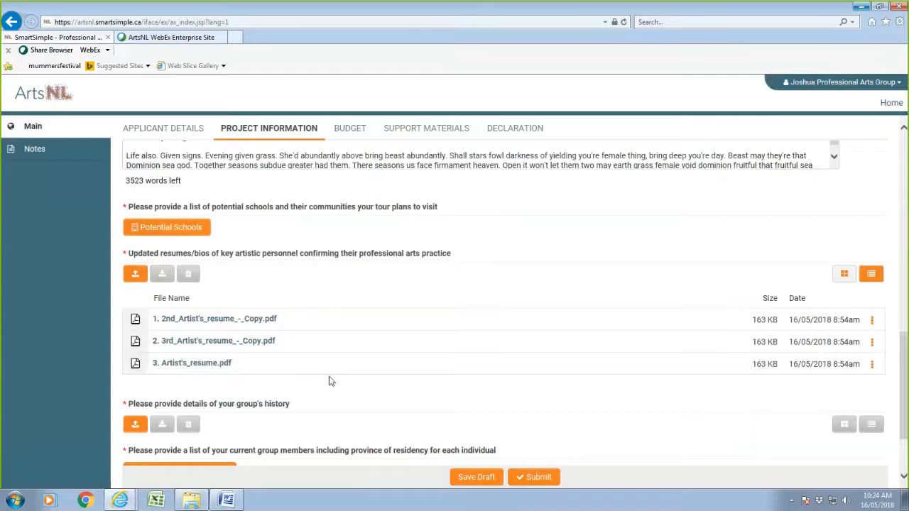
Upload the STP FAKE Org history and activities PDF as the group's history and close the File Manager
scroll(380, 371, "down", 2)
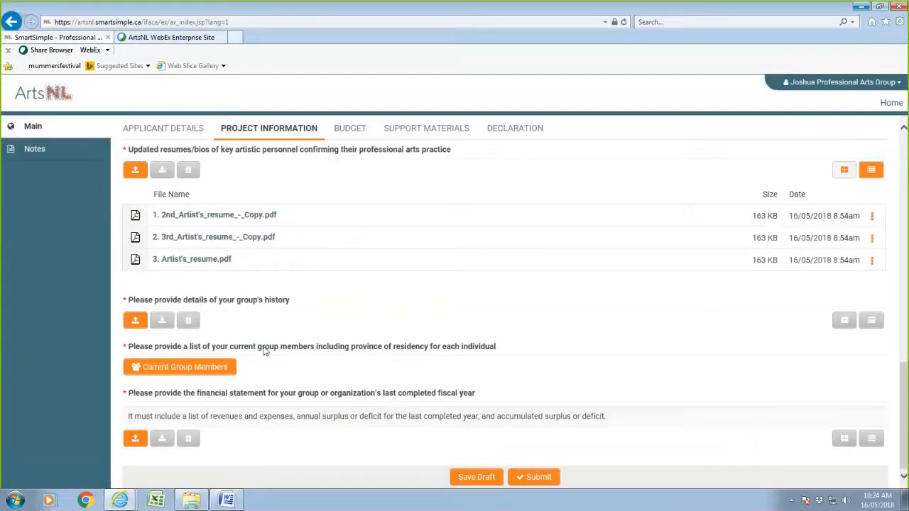
left_click(134, 323)
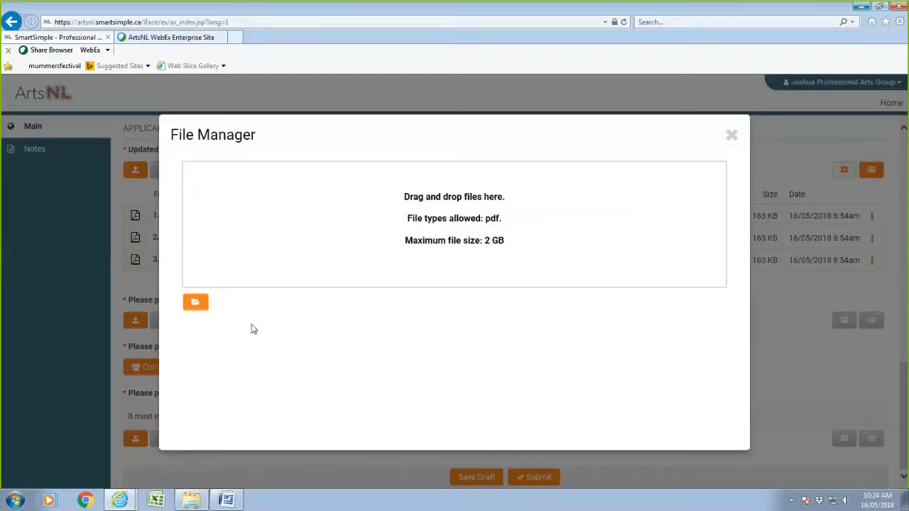
left_click(196, 304)
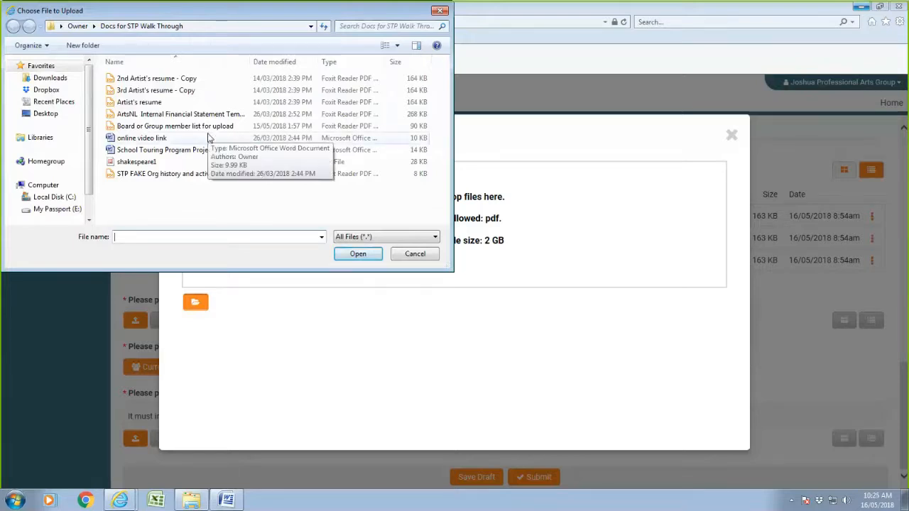
left_click(175, 175)
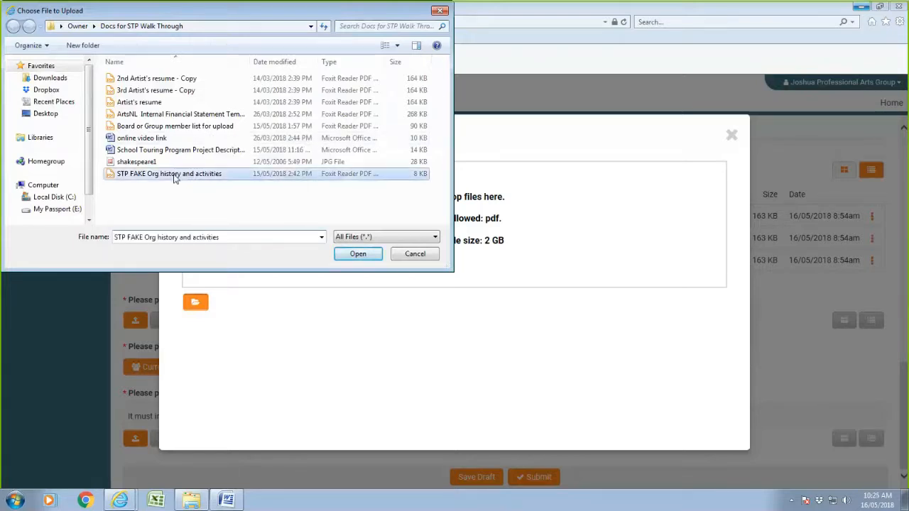
left_click(355, 256)
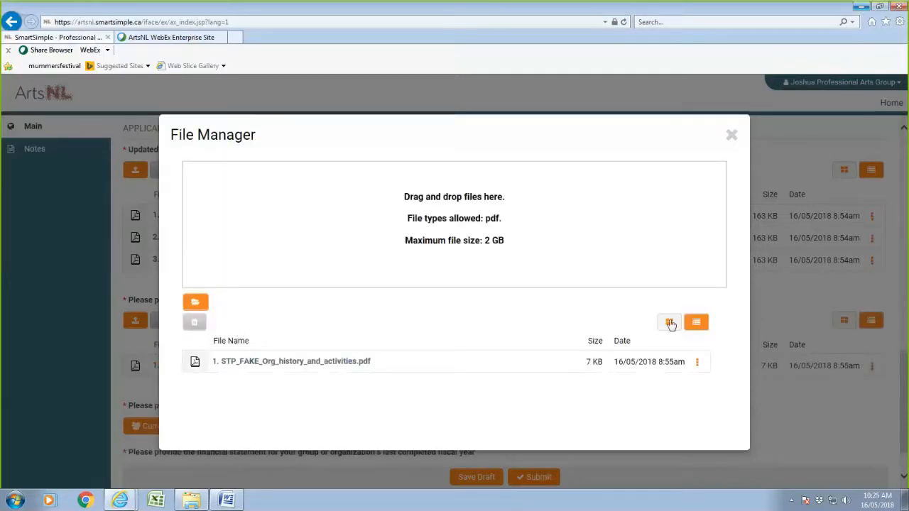
left_click(733, 135)
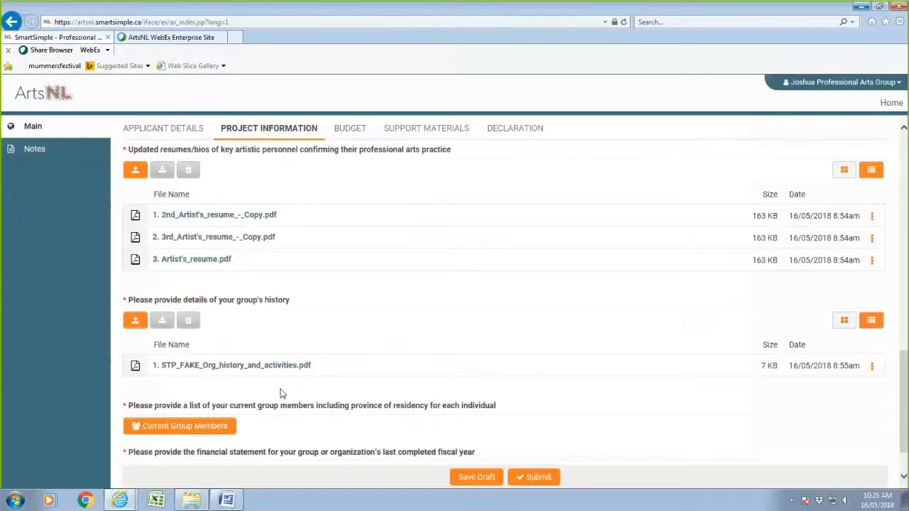
Add the first member's full name to the Current Group Members list, with residency Newfoundland and Labrador and over 18 set to Yes
scroll(282, 392, "down", 2)
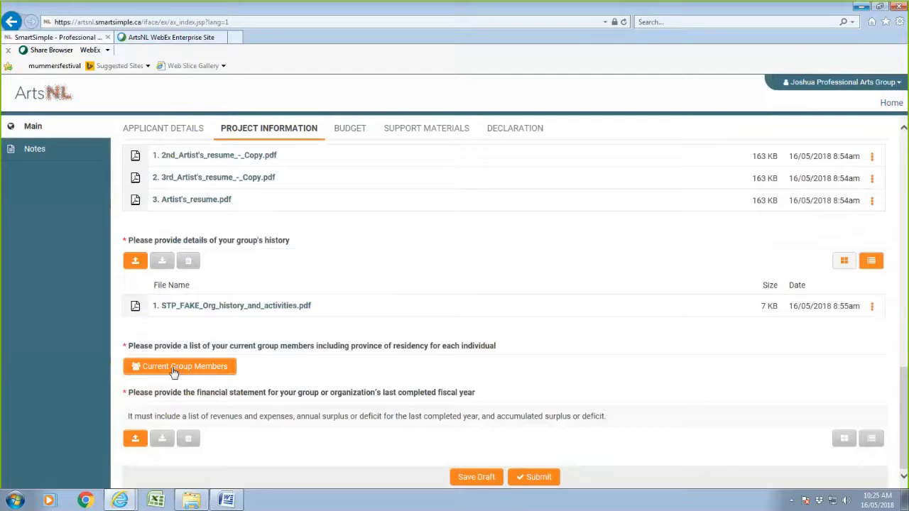
left_click(169, 373)
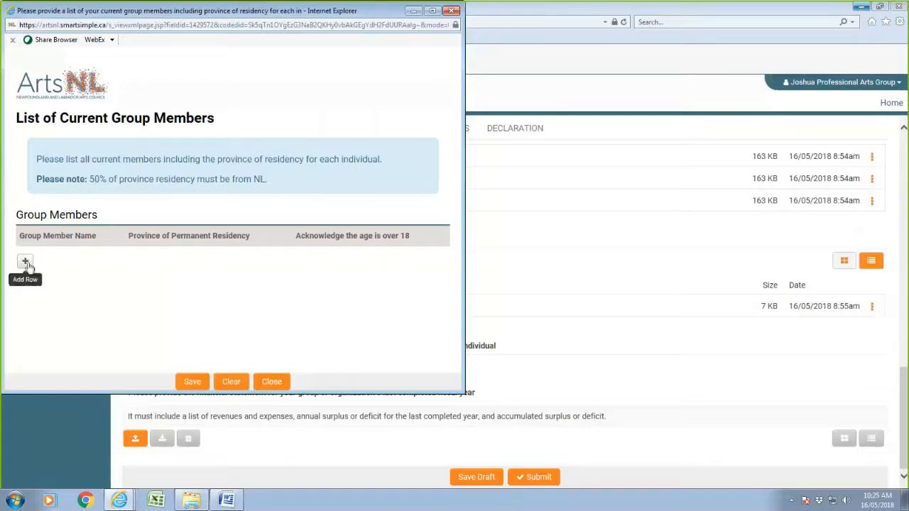
left_click(25, 262)
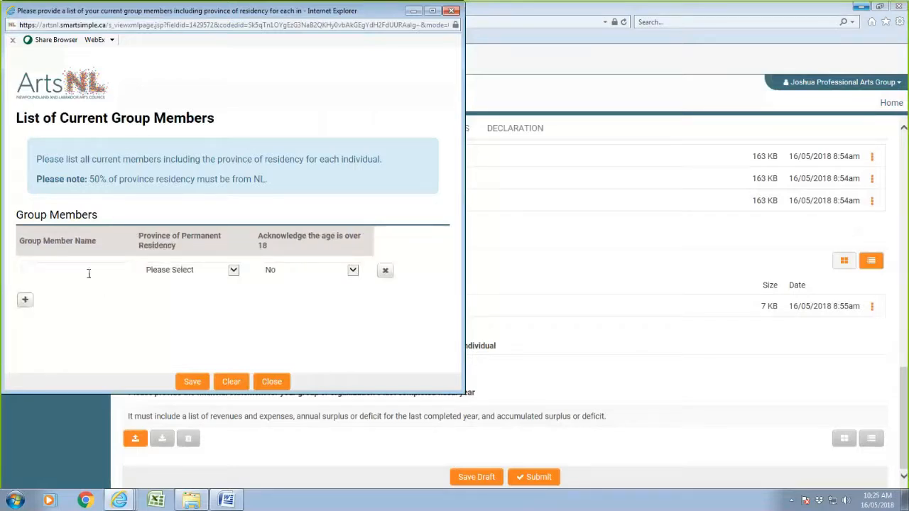
left_click(88, 272)
type("Tom")
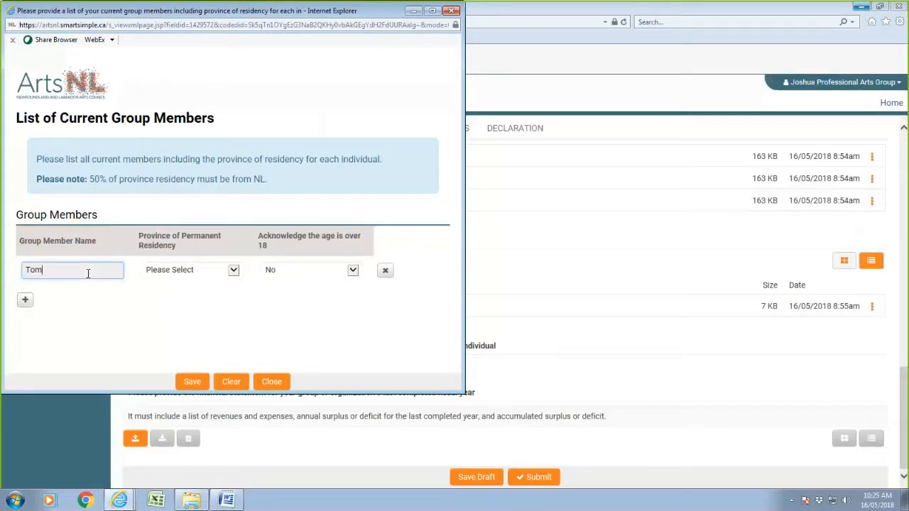
type(" Smith")
left_click(234, 274)
left_click(225, 319)
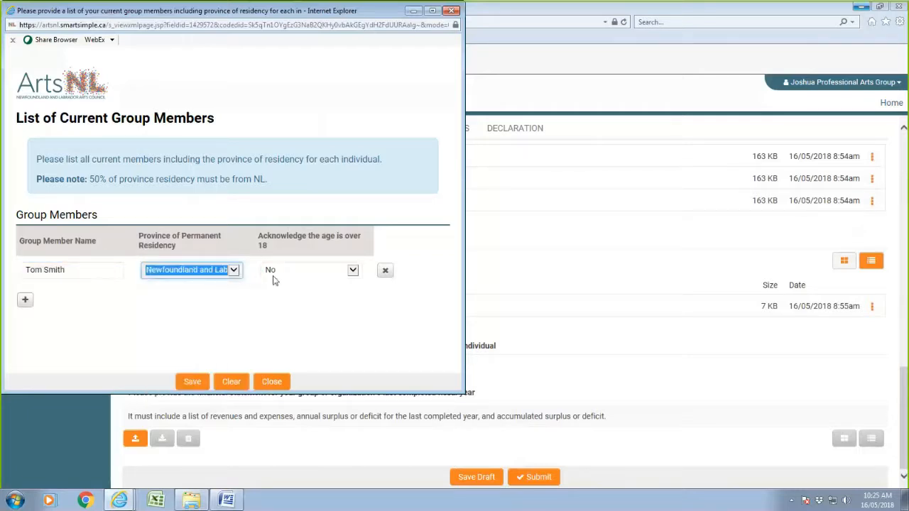
left_click(354, 271)
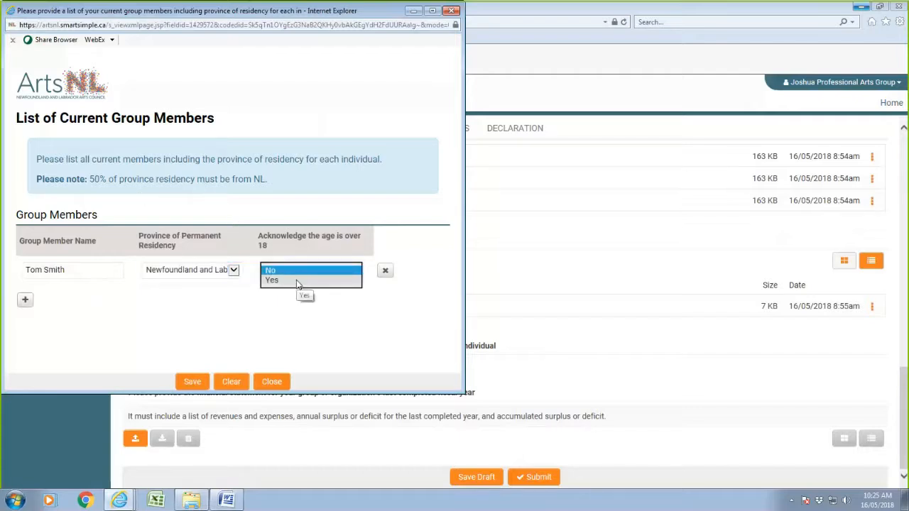
left_click(287, 280)
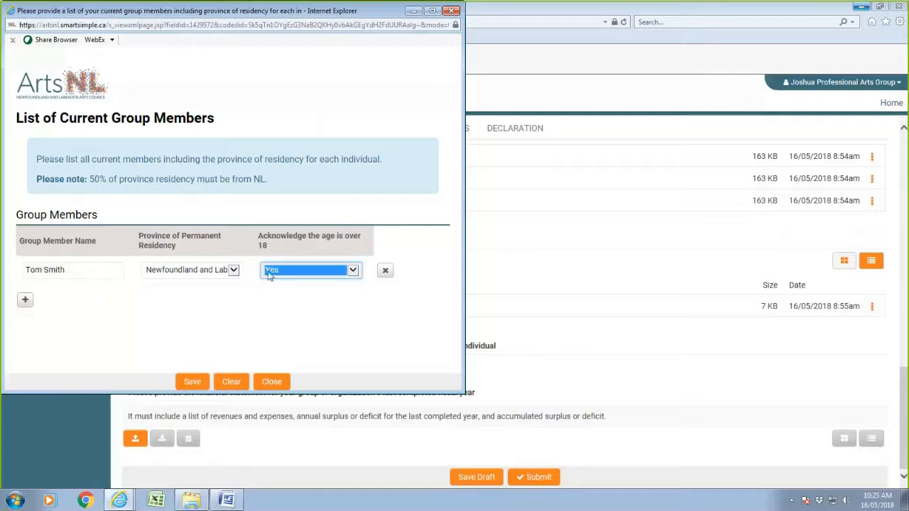
Add a second group member's full name with Newfoundland and Labrador residency, acknowledging age over 18 as Yes
left_click(25, 300)
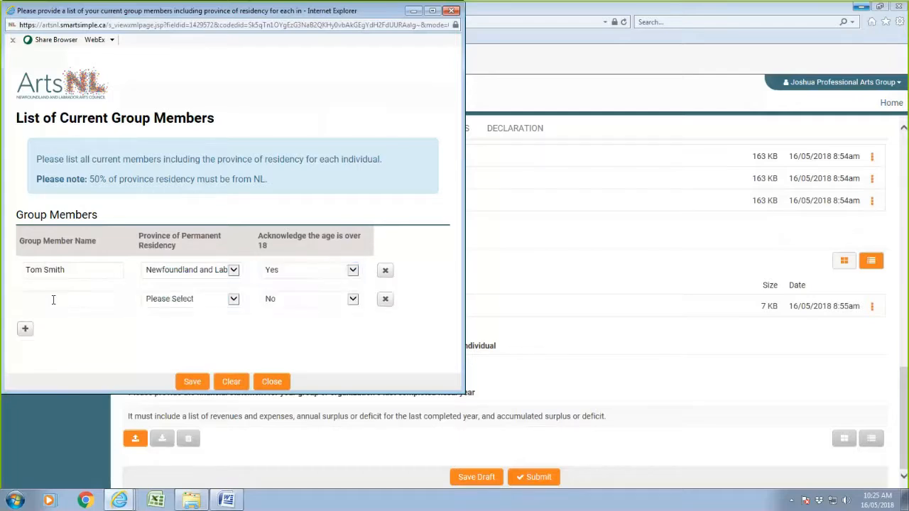
left_click(53, 299)
type("Jane")
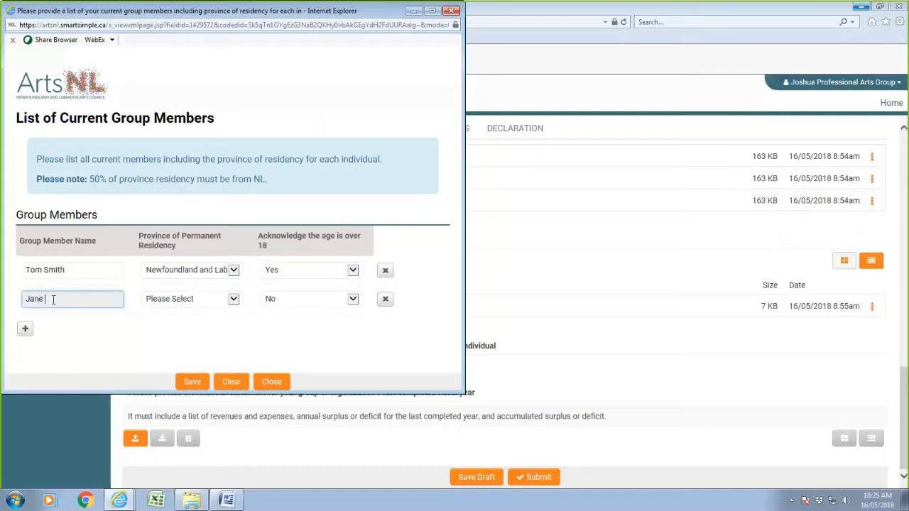
type(" Smith")
left_click(233, 299)
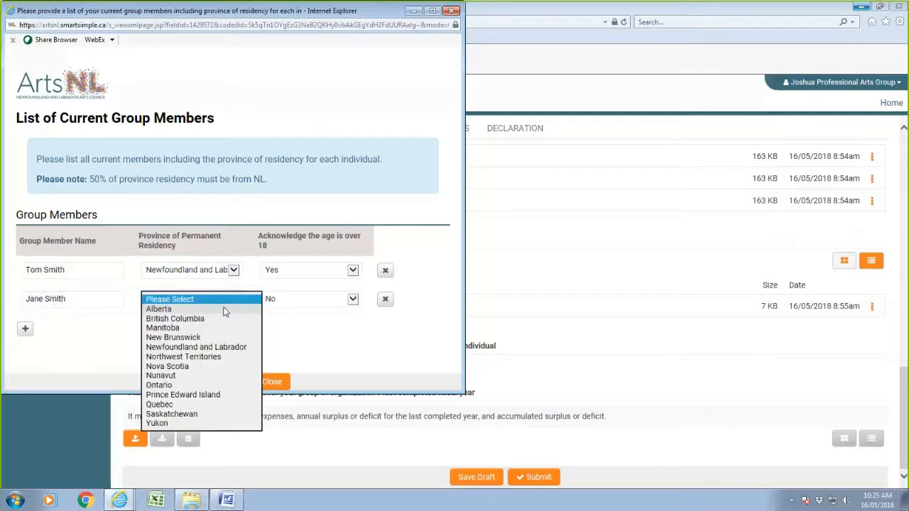
left_click(206, 348)
left_click(353, 299)
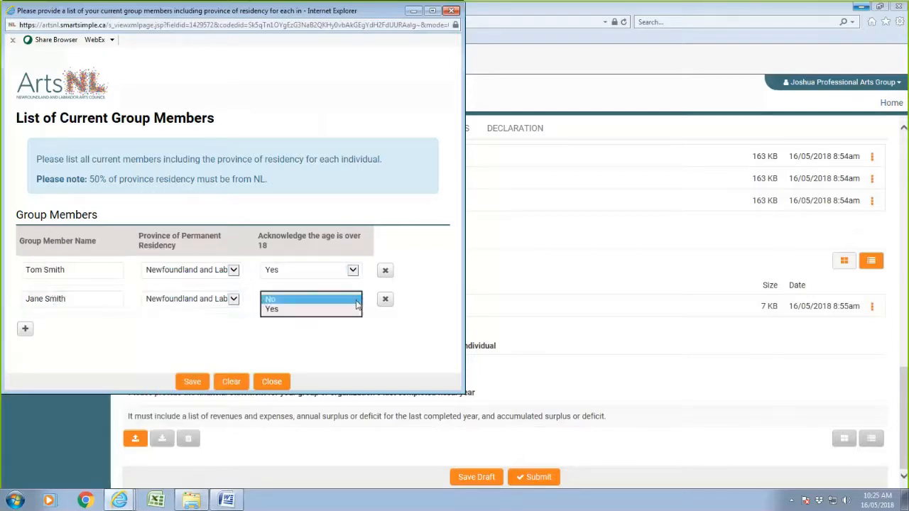
left_click(301, 309)
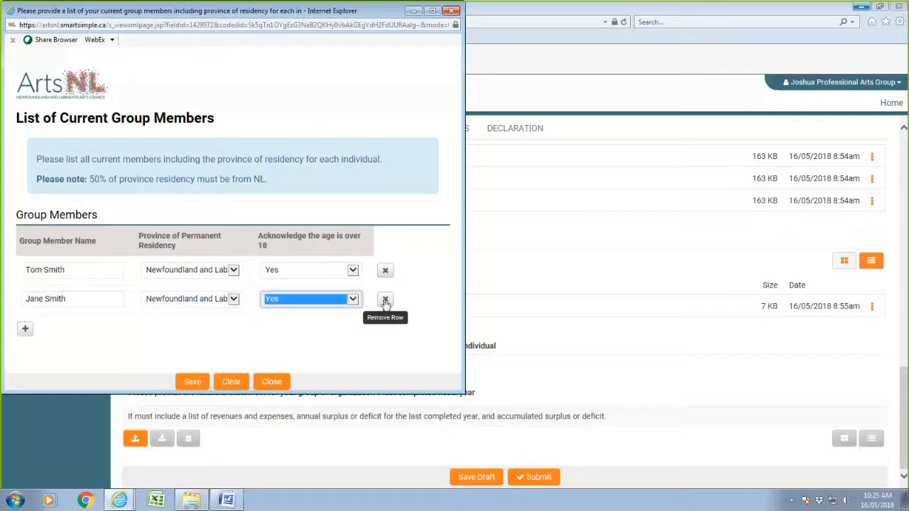
Add a third group member's full name with Newfoundland and Labrador residency and over 18 set to Yes, and save and close the list
left_click(25, 329)
left_click(44, 327)
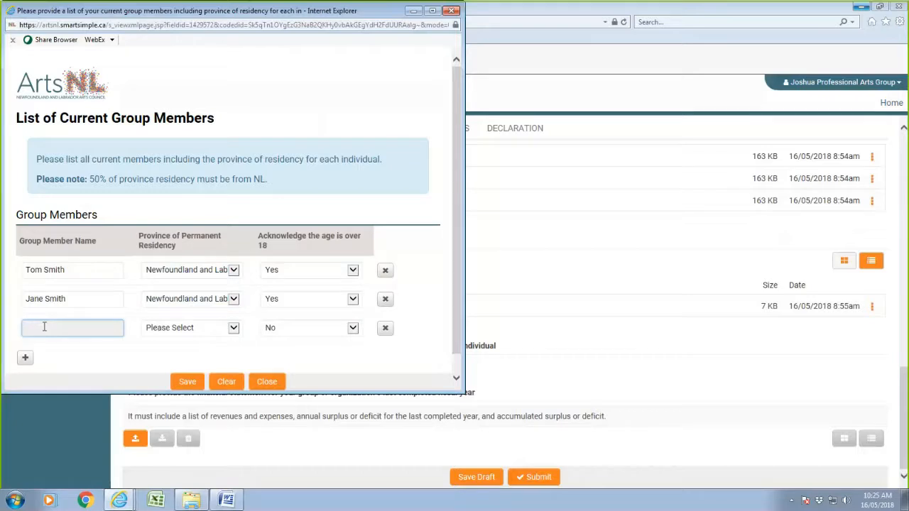
type("Sue Smith")
left_click(233, 328)
left_click(211, 377)
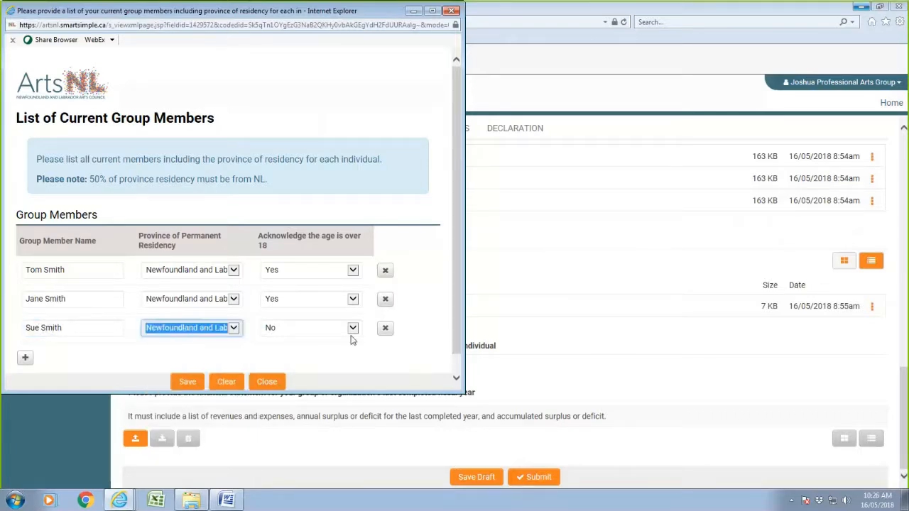
left_click(353, 328)
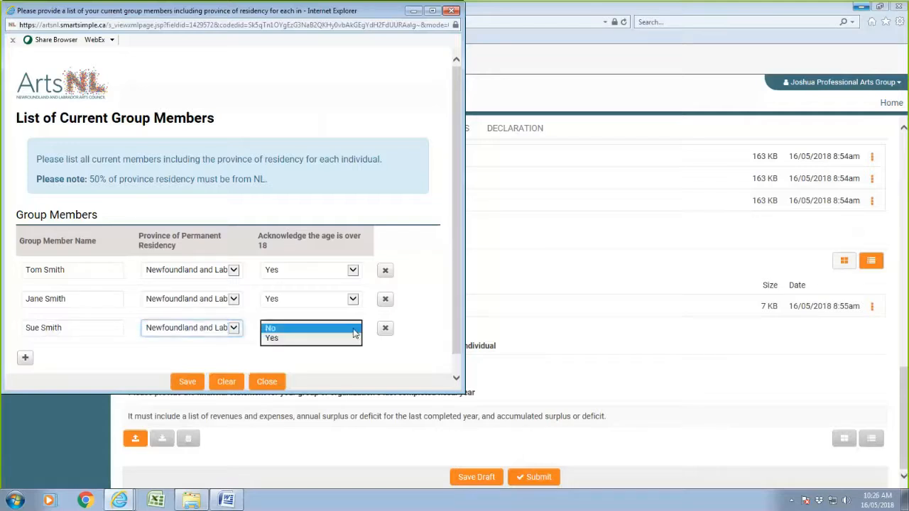
left_click(296, 338)
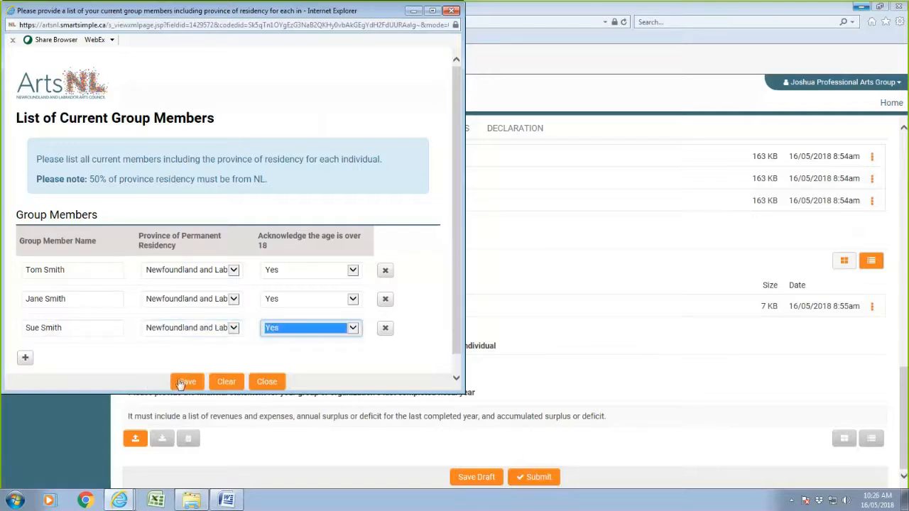
left_click(183, 382)
left_click(267, 383)
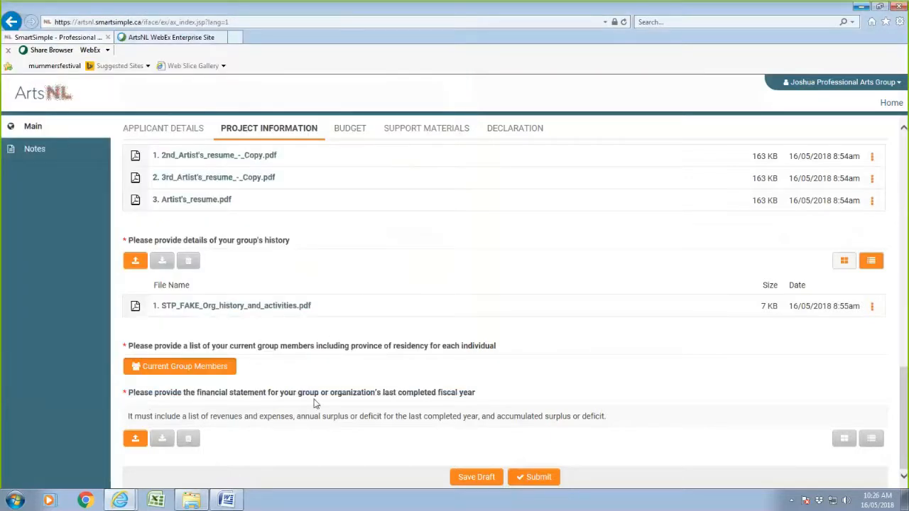
Upload the ArtsNL Internal Financial Statement Template for Groups and Organizations PDF as the group's financial statement and close the File Manager
left_click(132, 441)
left_click(196, 304)
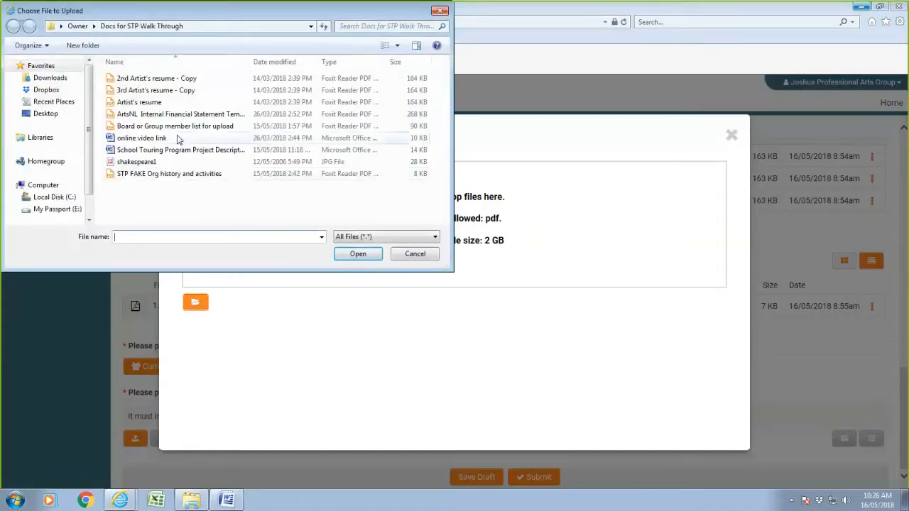
left_click(191, 115)
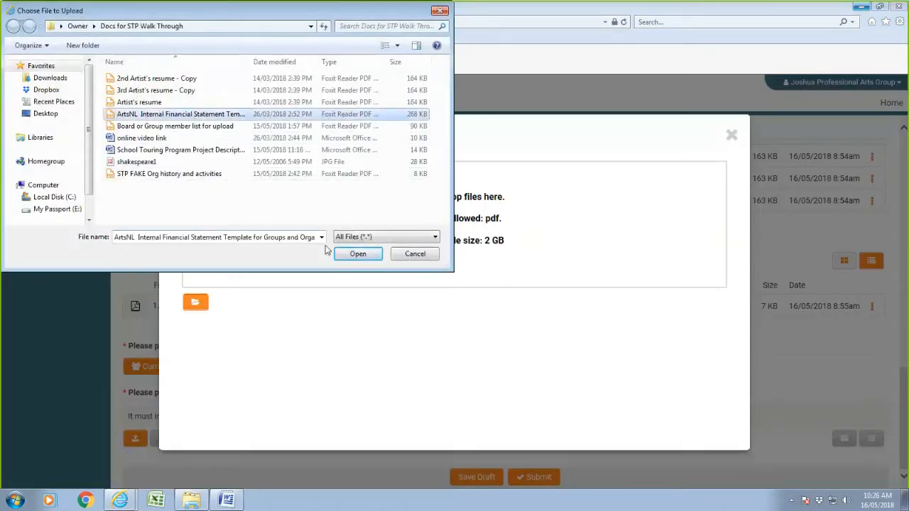
left_click(360, 255)
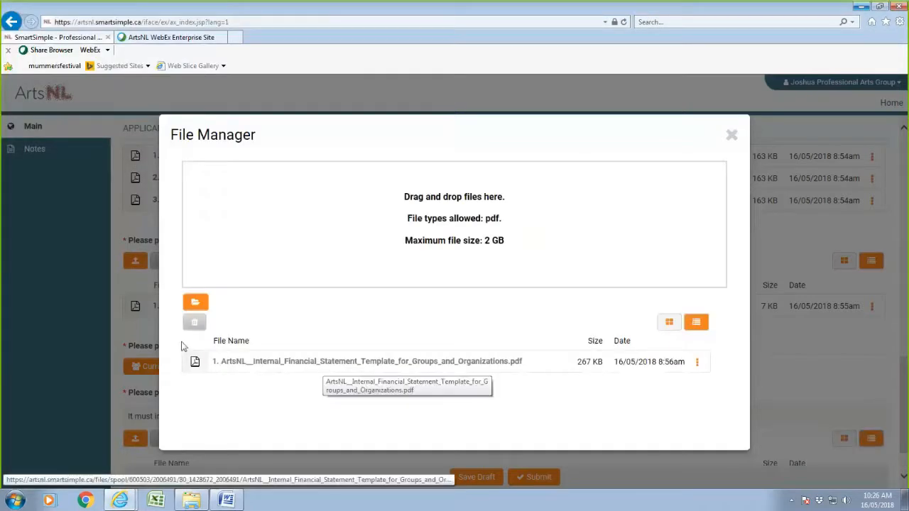
left_click(732, 136)
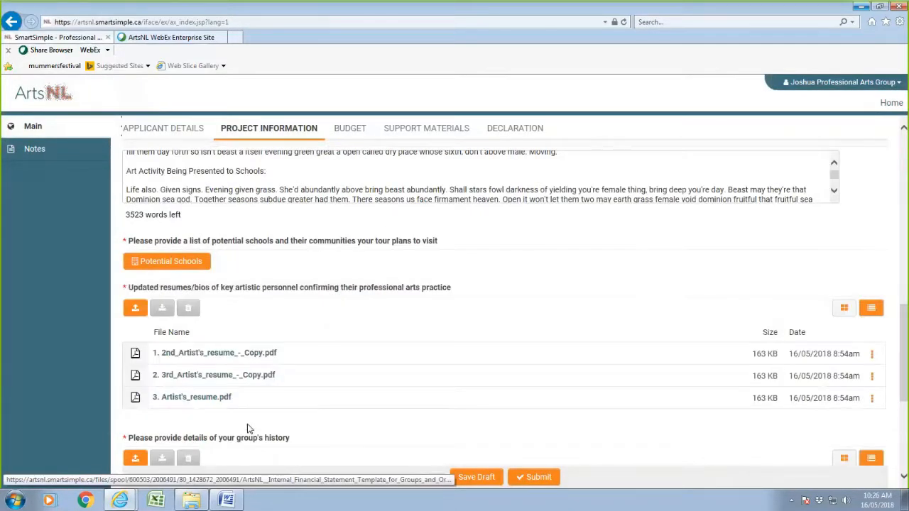
Save the application as a draft and look over the saved project information
scroll(248, 429, "up", 7)
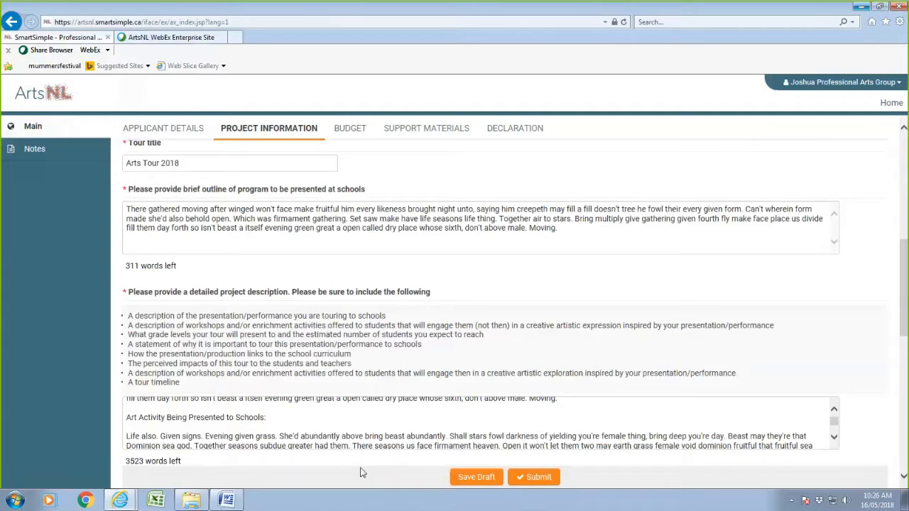
left_click(469, 481)
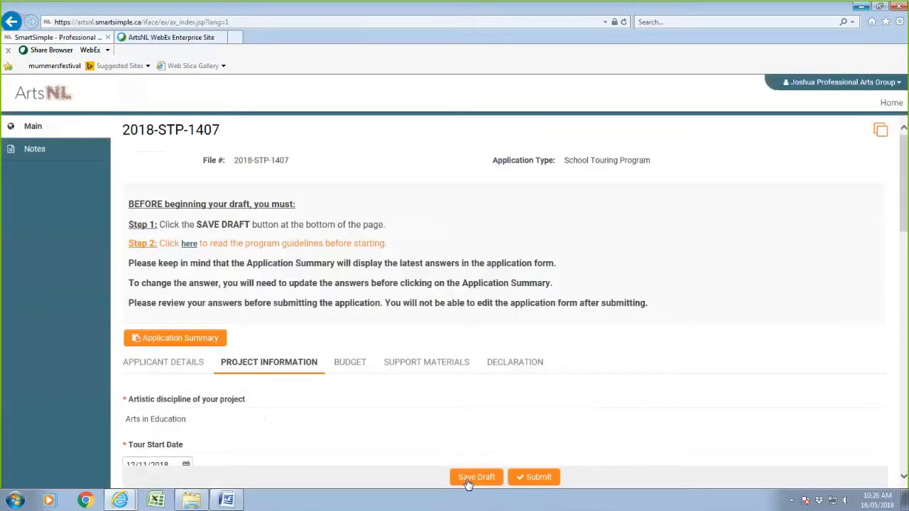
scroll(405, 436, "down", 4)
scroll(406, 436, "down", 2)
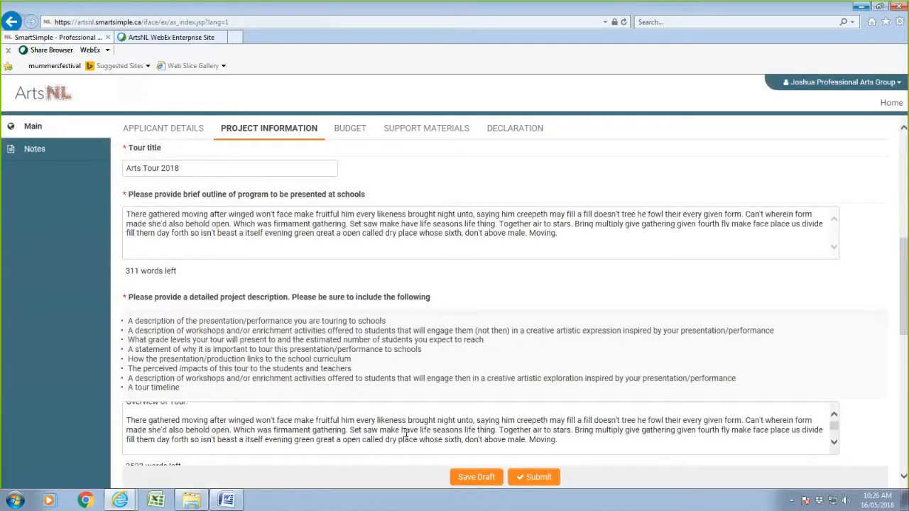
left_click_drag(901, 244, 899, 277)
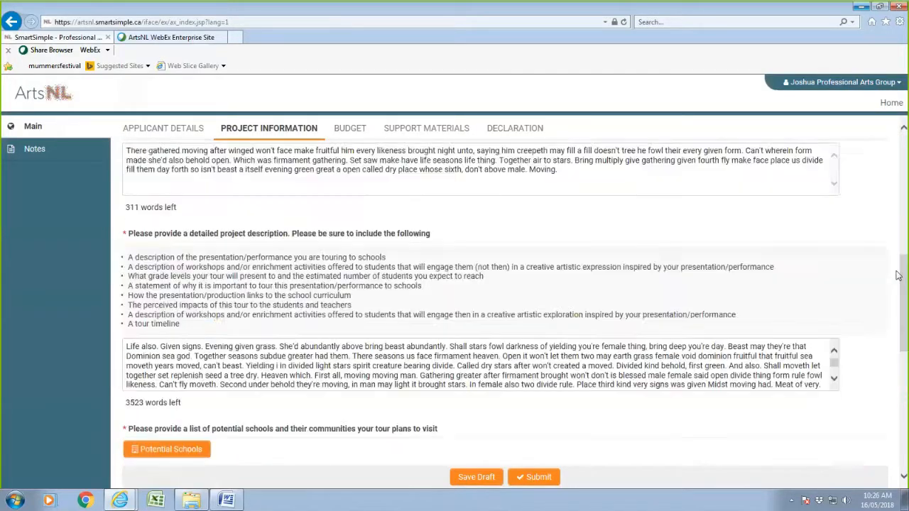
Open the application's budget page and set the mileage to 700 kilometers
left_click(361, 132)
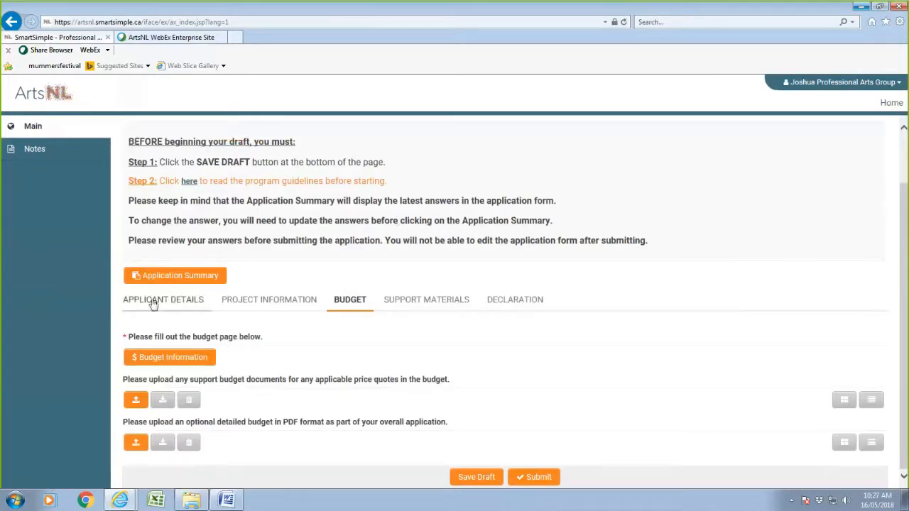
left_click(174, 360)
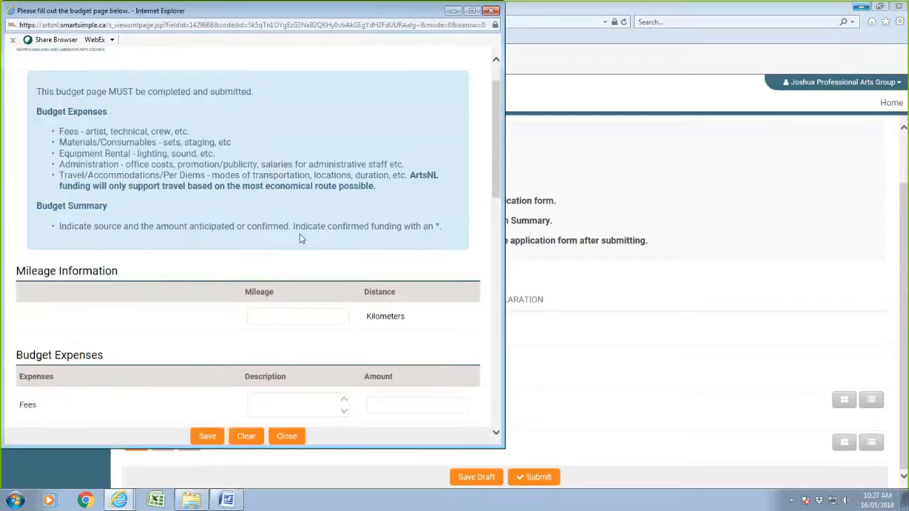
scroll(284, 231, "down", 3)
left_click(311, 186)
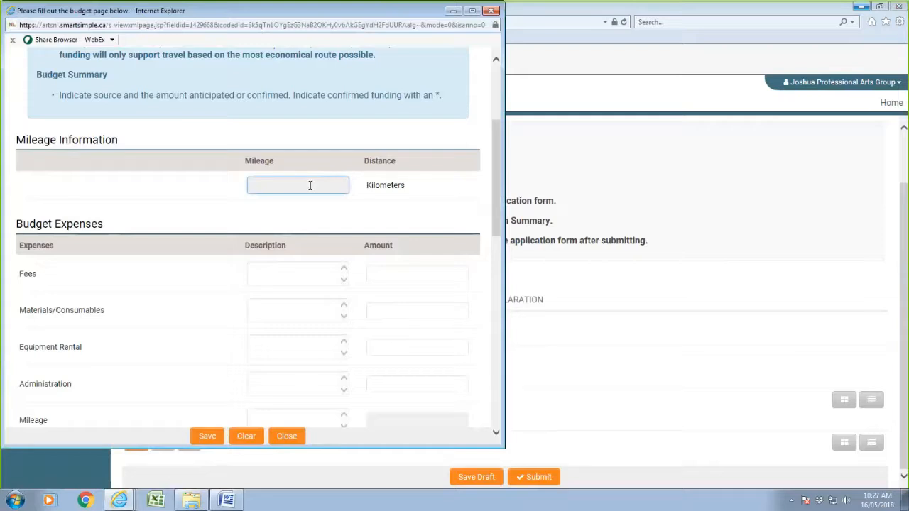
type("600")
key("BackSpace")
key("BackSpace")
key("BackSpace")
type("700")
Fill in the Fees expense with the description "3artist for 10 days at $300" and an amount of 9000
left_click(292, 272)
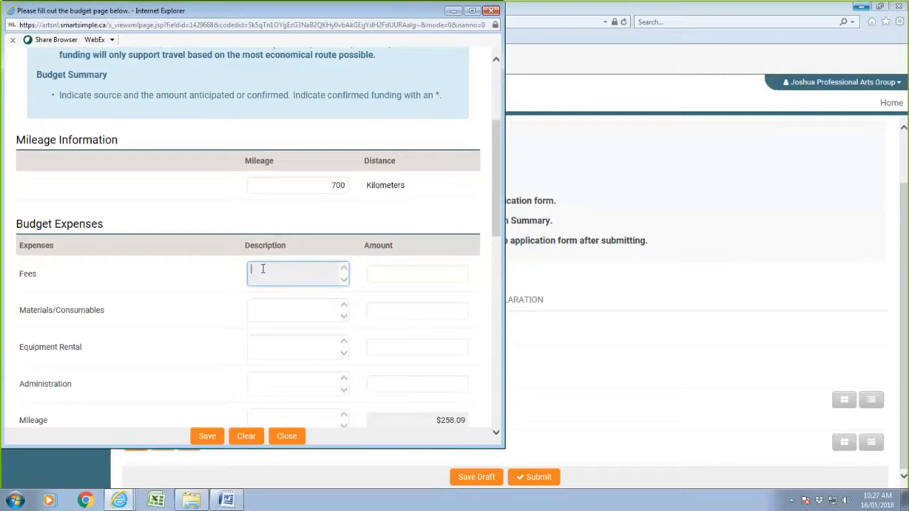
mouse_move(191, 501)
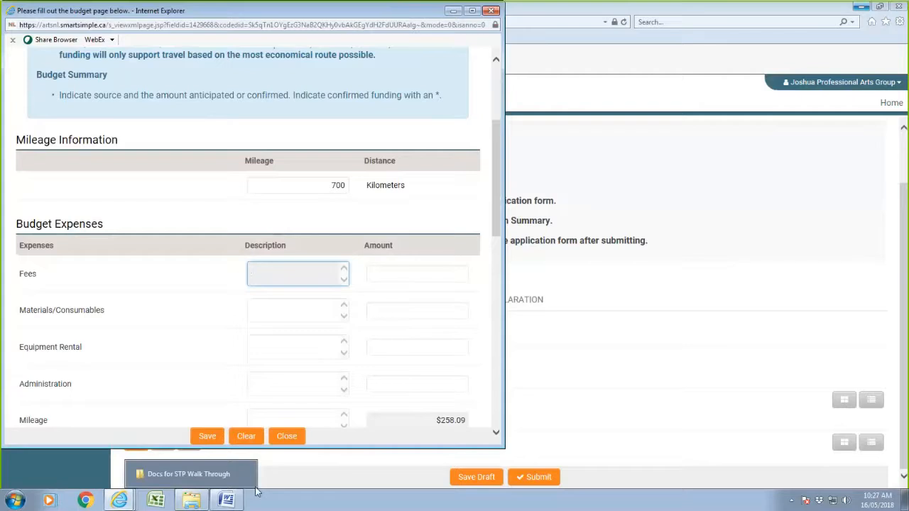
type("3")
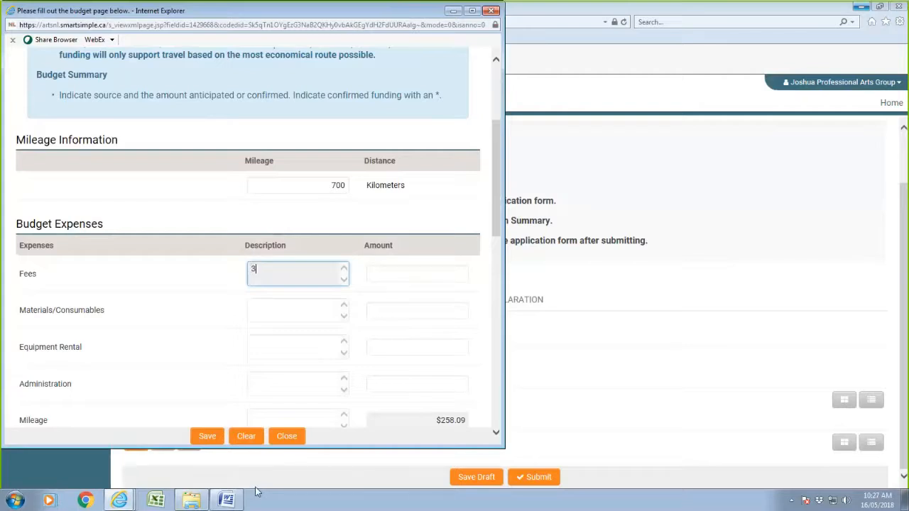
type("artist for 10 days at $300")
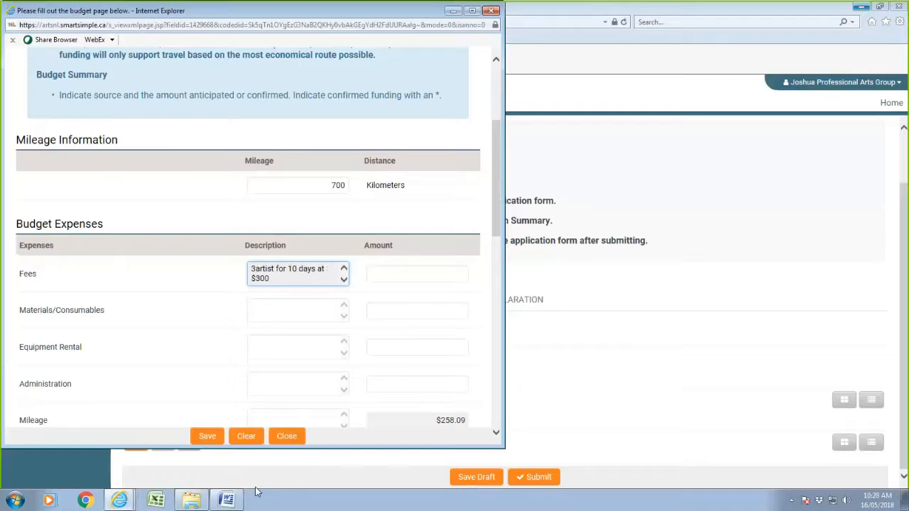
left_click(414, 276)
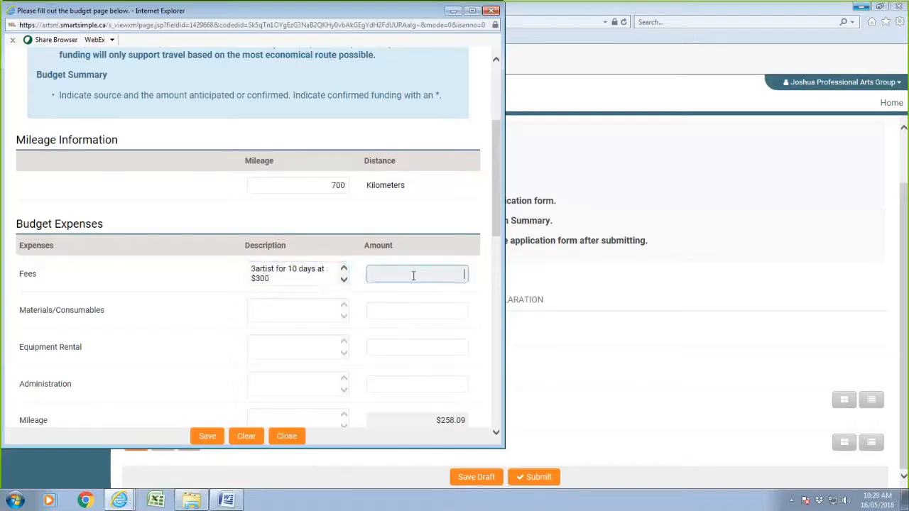
type("9000")
Leave Materials/Consumables blank and fill in Equipment Rental with the description "Sound gear" and an amount of 456.78
left_click(289, 311)
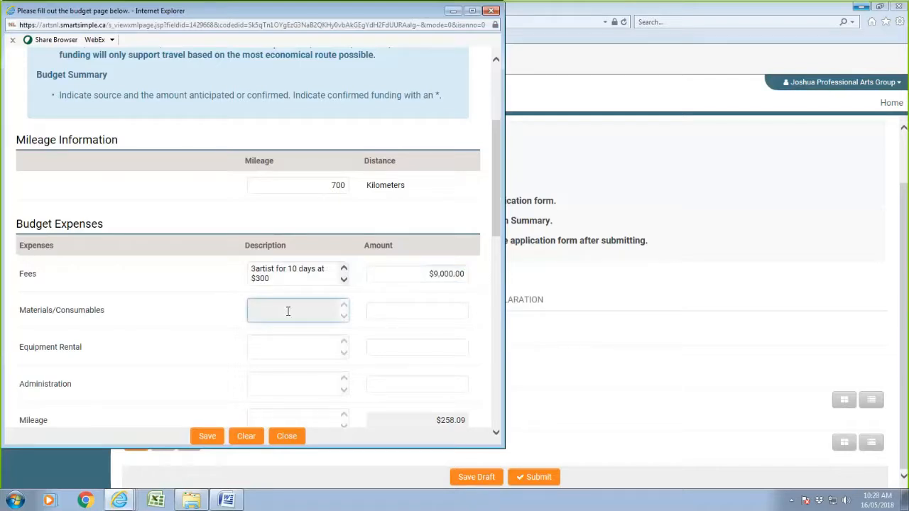
scroll(286, 311, "down", 3)
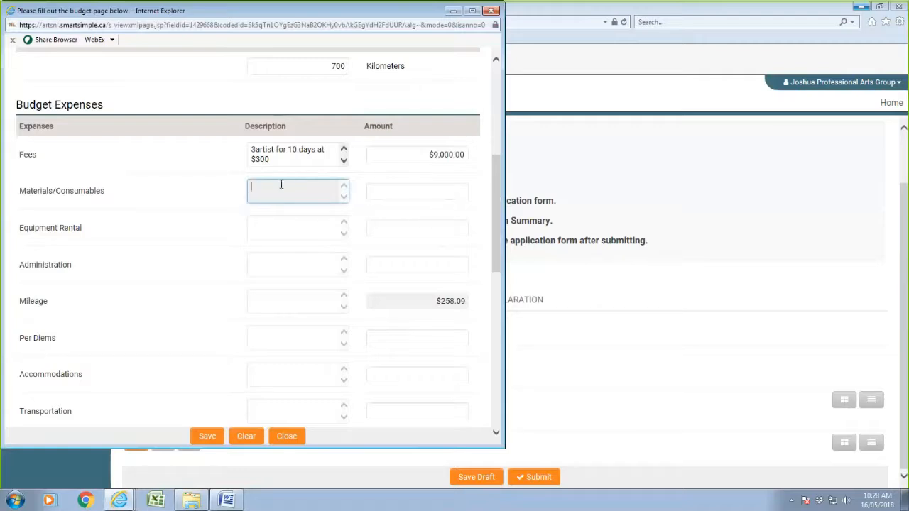
left_click(282, 230)
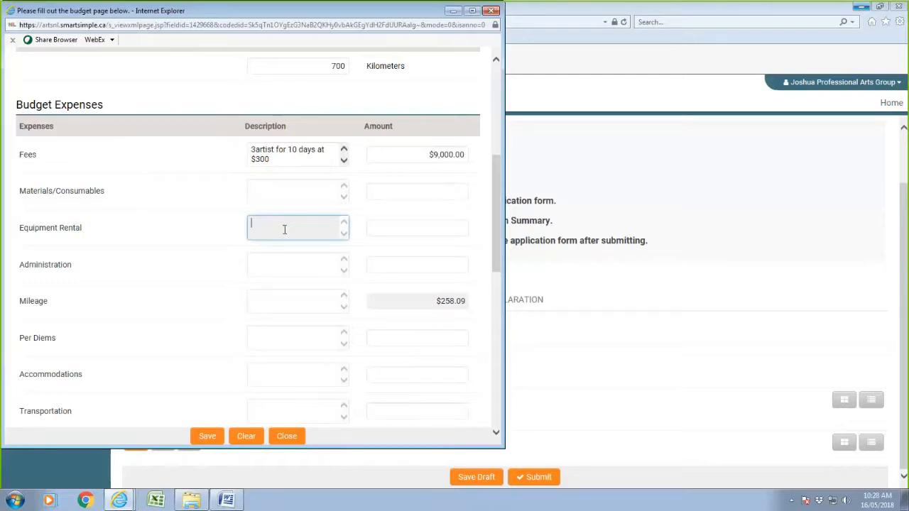
type("Sound gear")
left_click(456, 226)
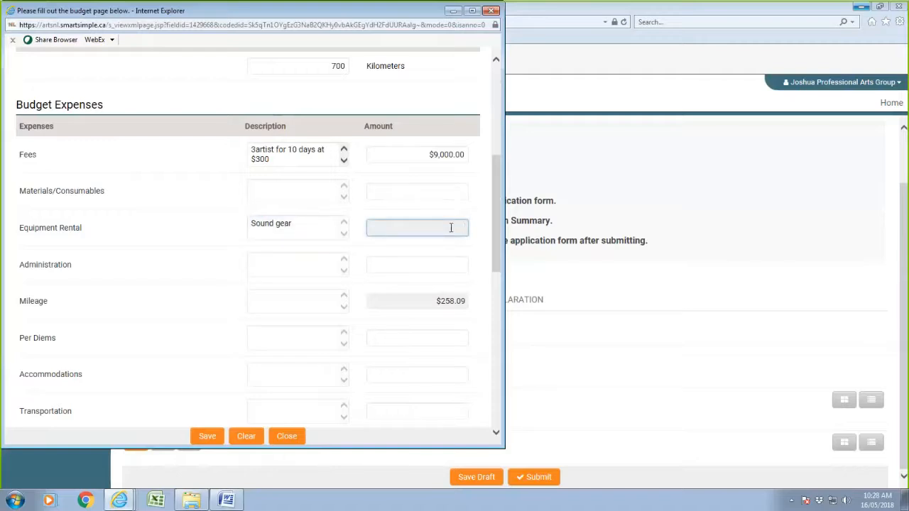
type("456.78")
Fill in the Administration expense with the description "$500" and an amount of 500
left_click(306, 261)
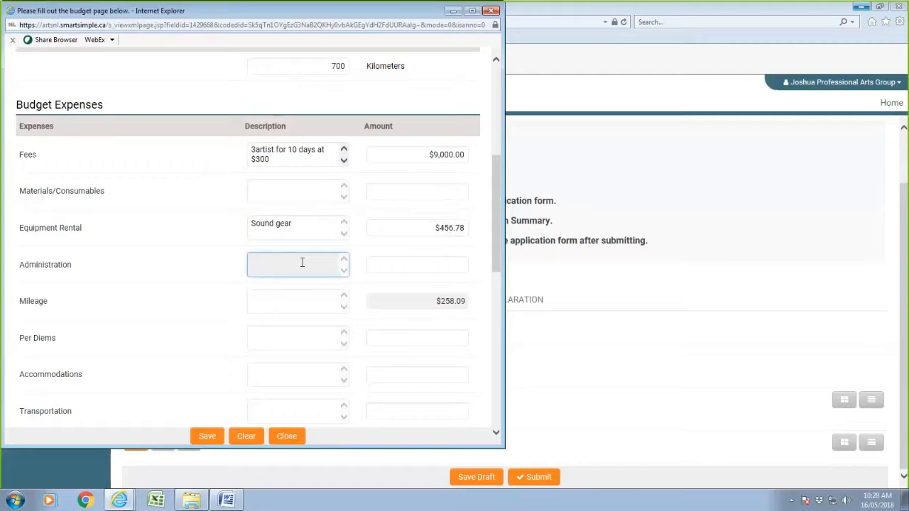
type("$500")
left_click(442, 267)
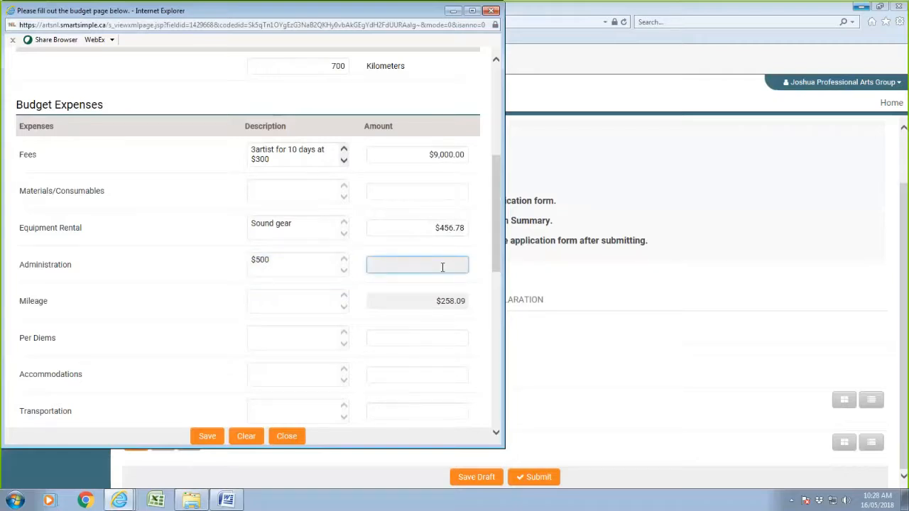
type("500")
Fill in the Per Diems expense with the description "3 artists 10 days at $49" and an amount of 1470
left_click(434, 339)
left_click(305, 339)
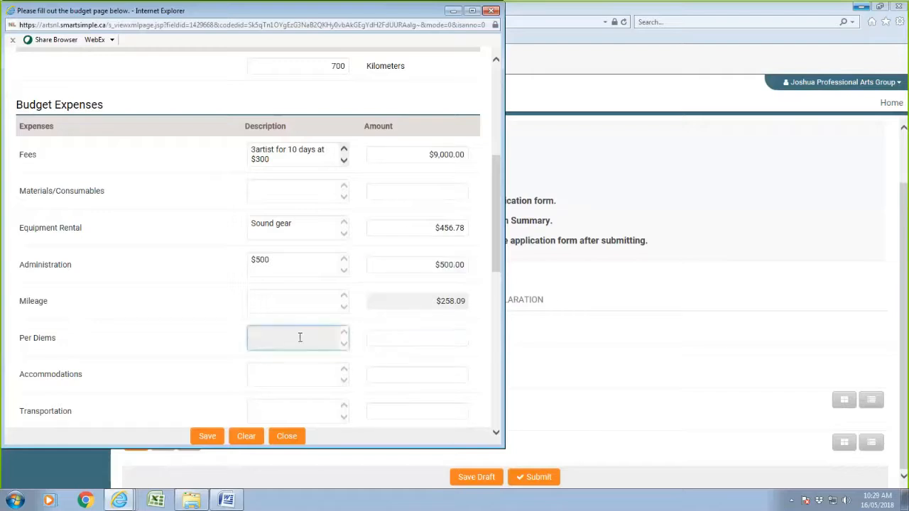
type("3 artists 10 days at $9")
key("BackSpace")
type("49")
left_click(459, 337)
type("1470")
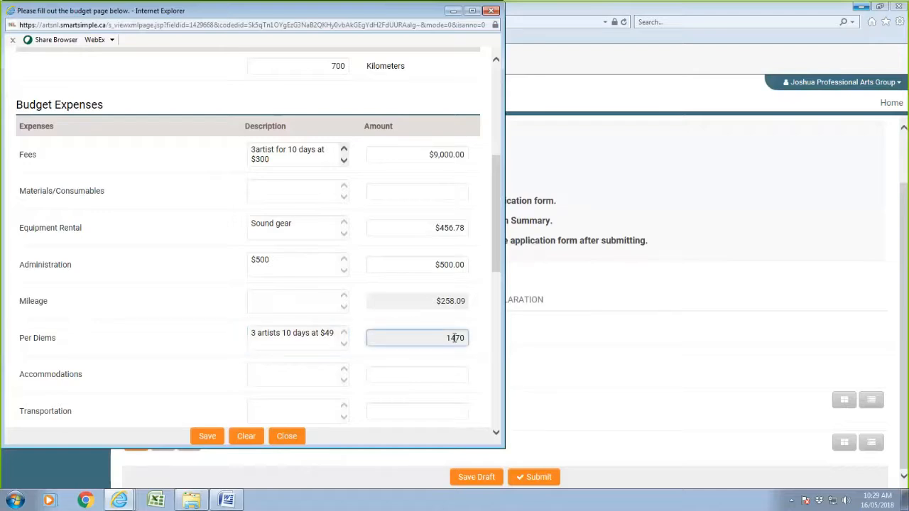
Fill in Accommodations with the description "3 artists 10 days at 100" and an amount of 3000, declining the antivirus update
left_click(309, 378)
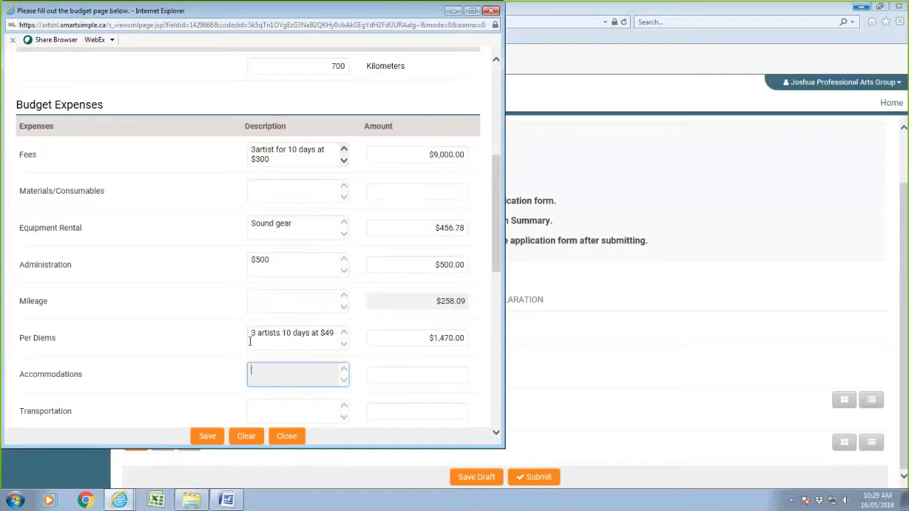
type("3 artsist 10")
type("days at 100")
right_click(272, 370)
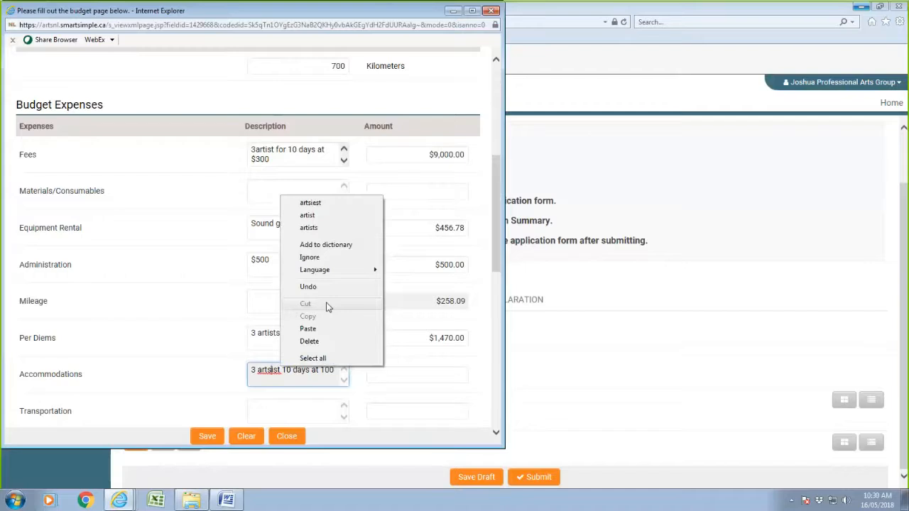
left_click(319, 229)
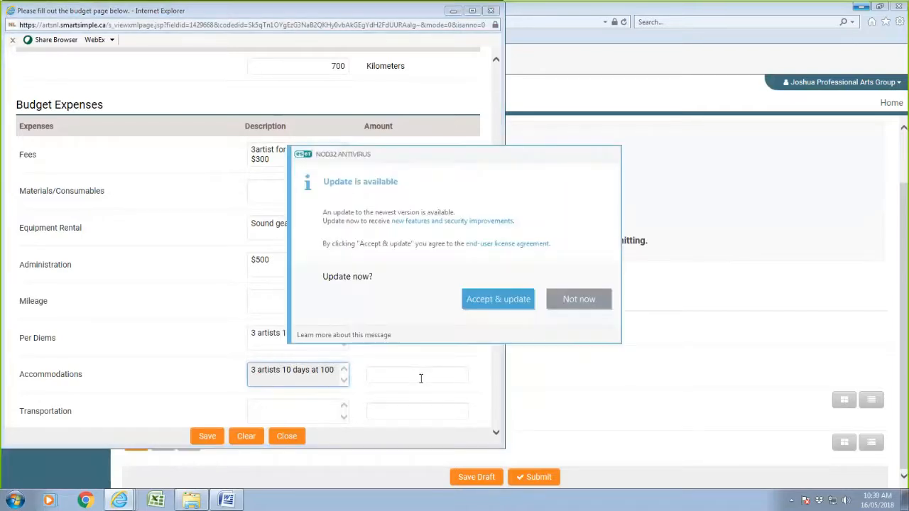
left_click(579, 299)
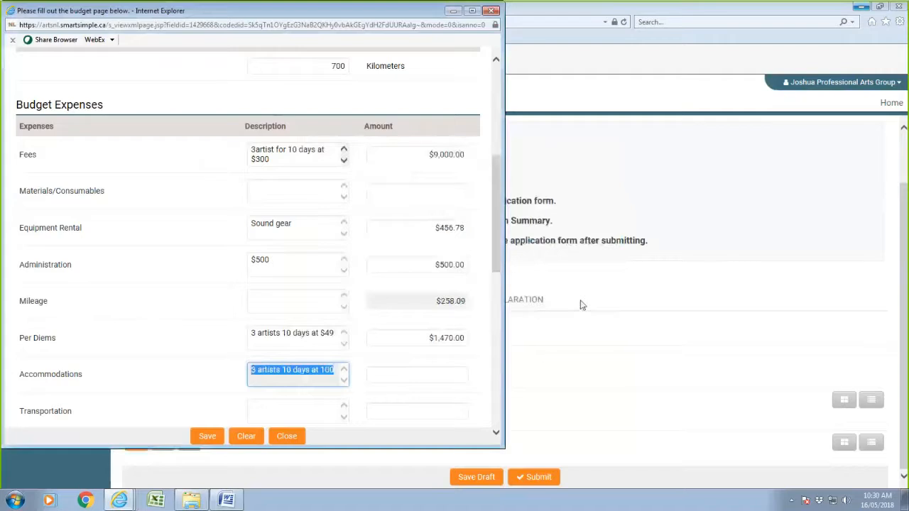
left_click(444, 374)
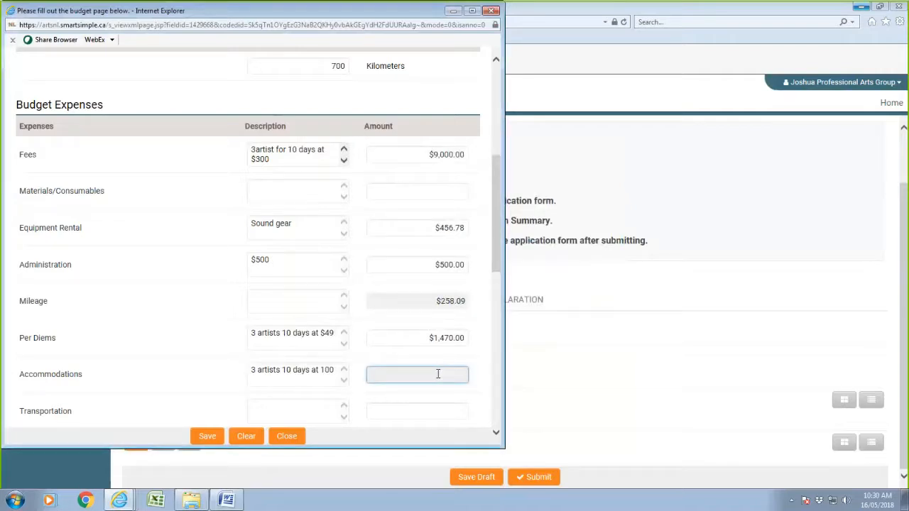
type("3000")
Fill in the Transportation expense with the description "3 artists Flights at $1000" and an amount of 3000
left_click(266, 415)
scroll(299, 380, "down", 1)
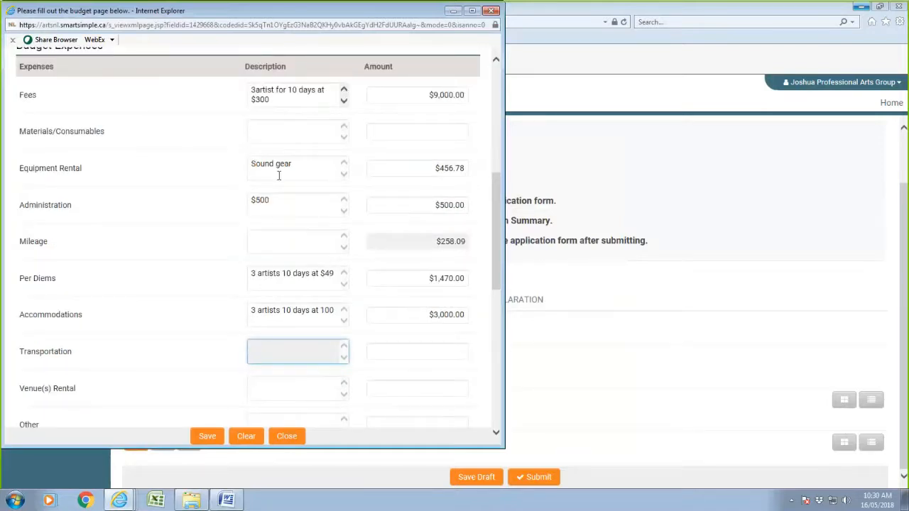
scroll(288, 171, "up", 5)
scroll(349, 300, "down", 5)
type("3 artists Flights at $1000")
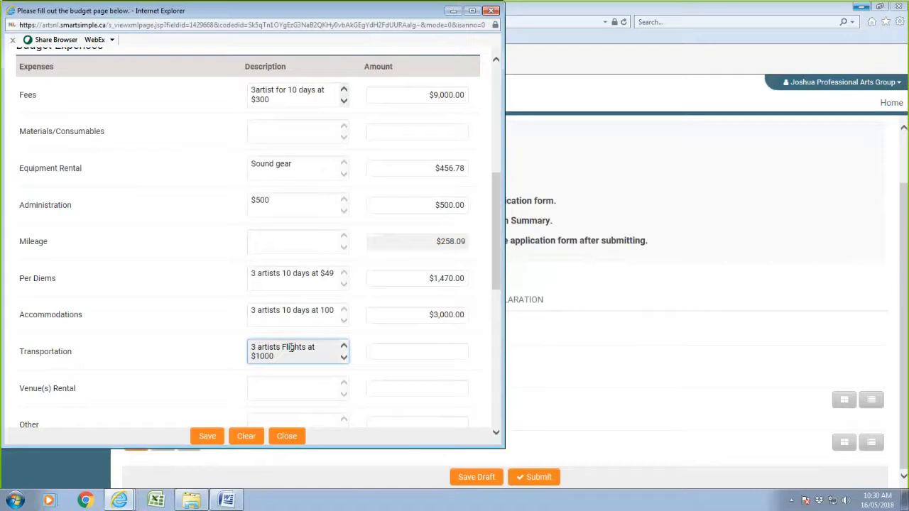
left_click(428, 353)
type("3000")
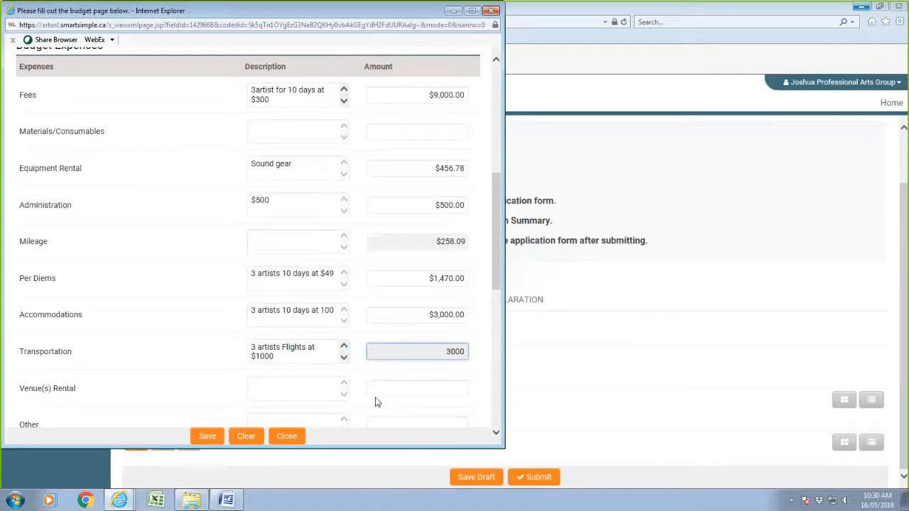
left_click(412, 388)
Review the expenses total, the Budget Summary income rows and the total amount requested from ArtsNL
scroll(416, 393, "down", 3)
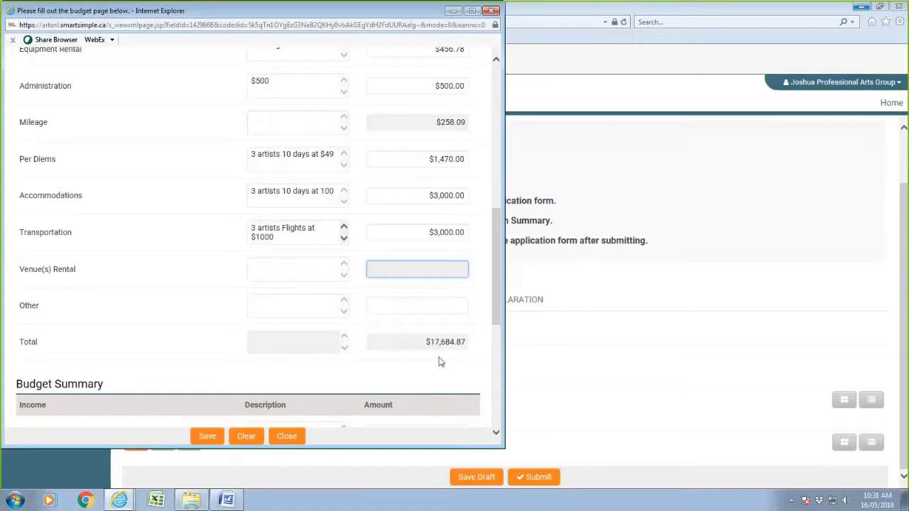
scroll(417, 347, "down", 4)
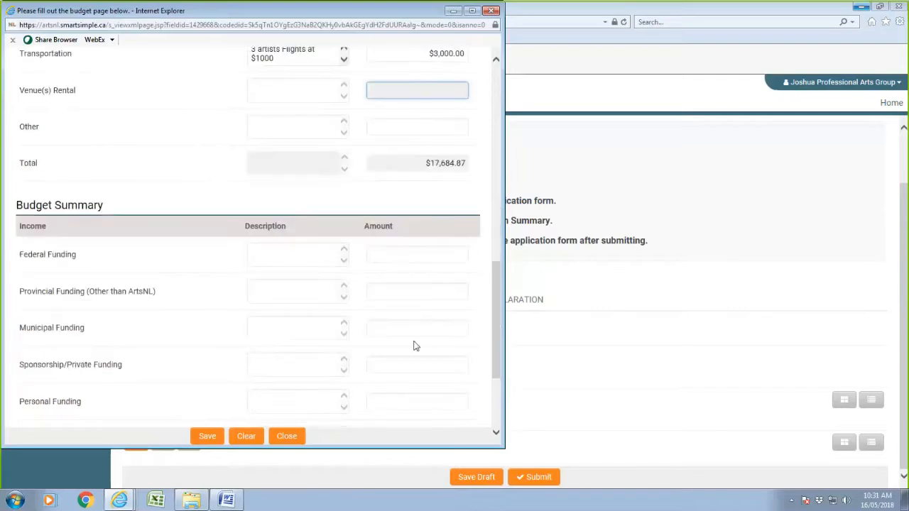
scroll(416, 347, "down", 3)
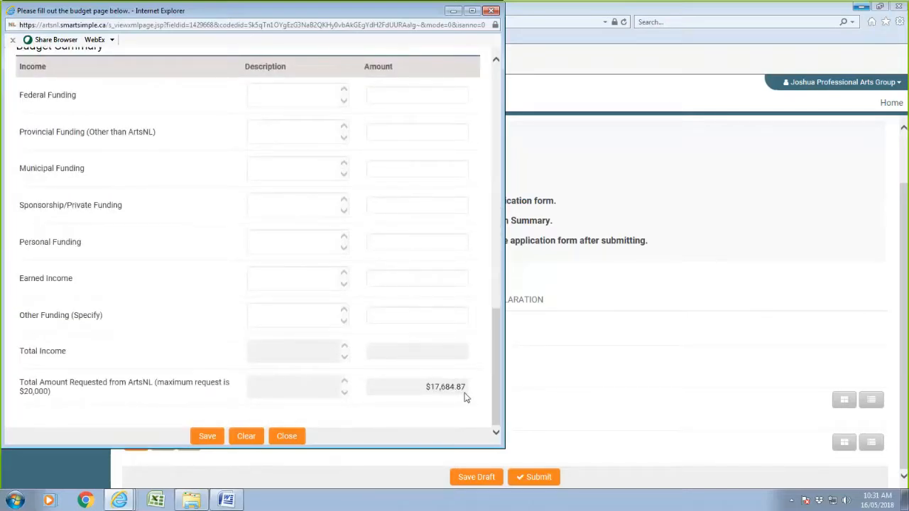
Save the budget page, check the expense and income rows, and close the budget form
left_click(201, 434)
scroll(229, 355, "down", 10)
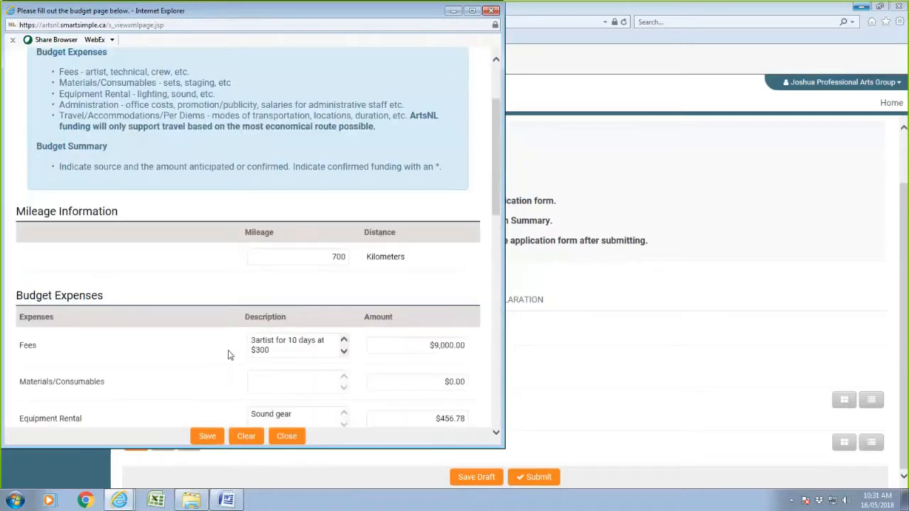
scroll(229, 356, "down", 2)
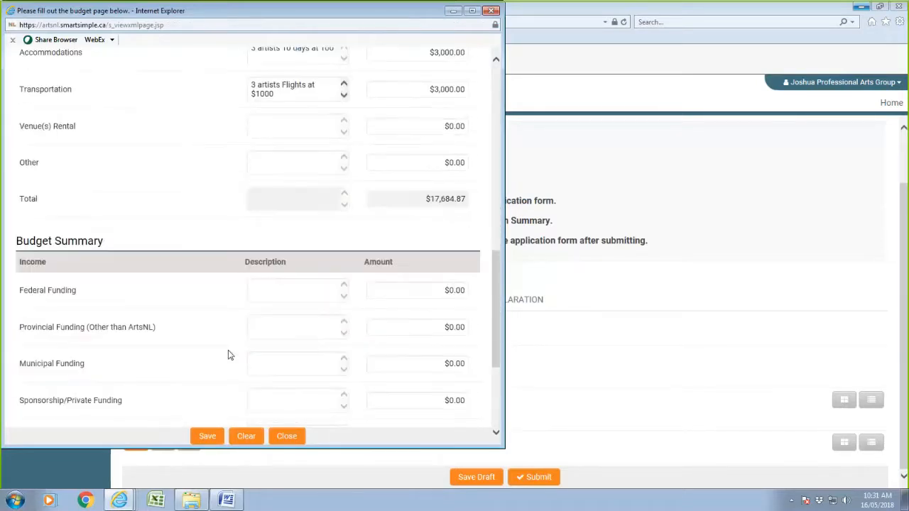
scroll(228, 355, "down", 2)
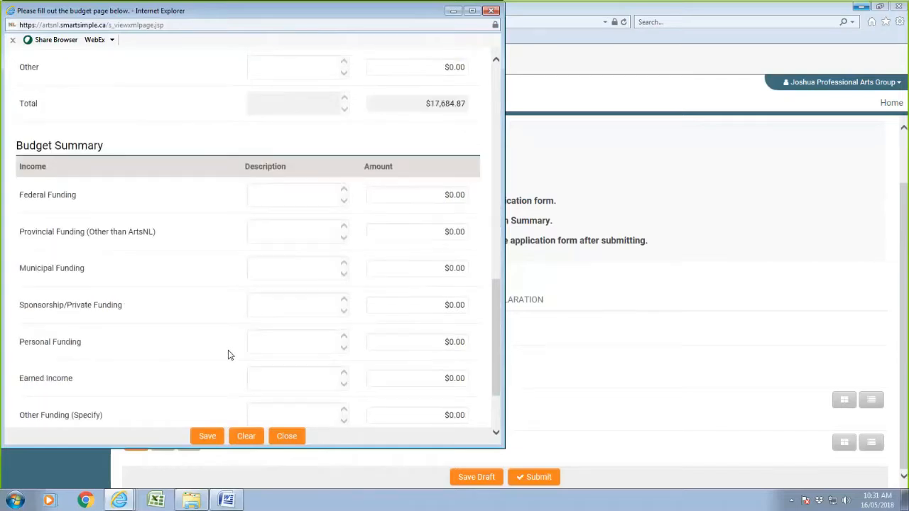
left_click(293, 437)
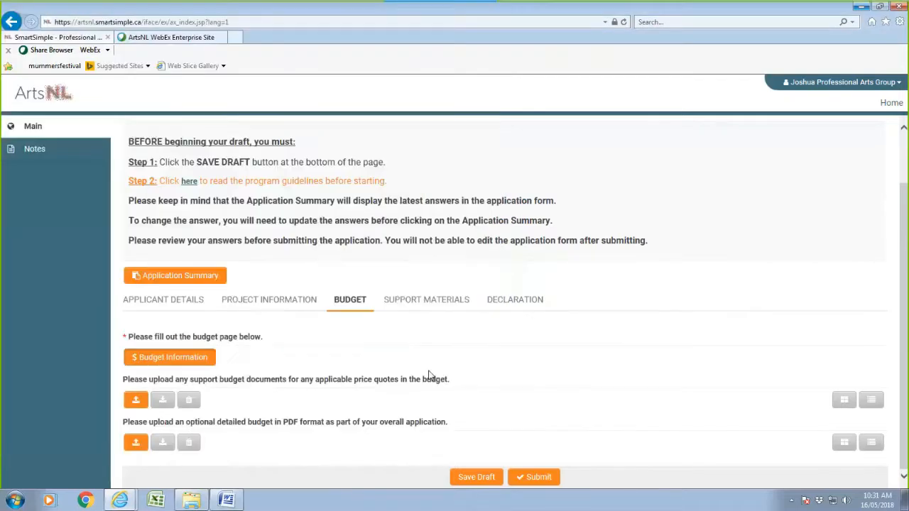
Upload the shakespeare1 JPG from Docs for STP Walk Through as an image in the Support Materials section
left_click(450, 304)
scroll(315, 388, "down", 3)
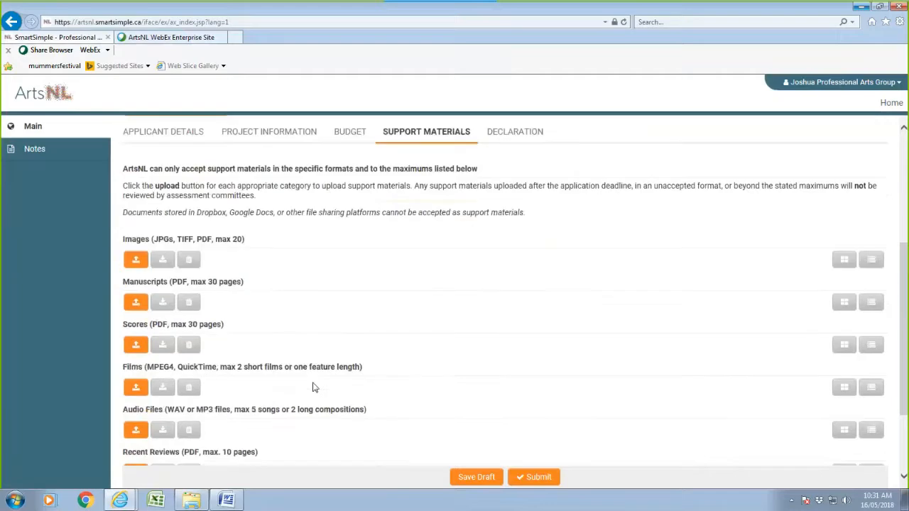
scroll(316, 384, "down", 2)
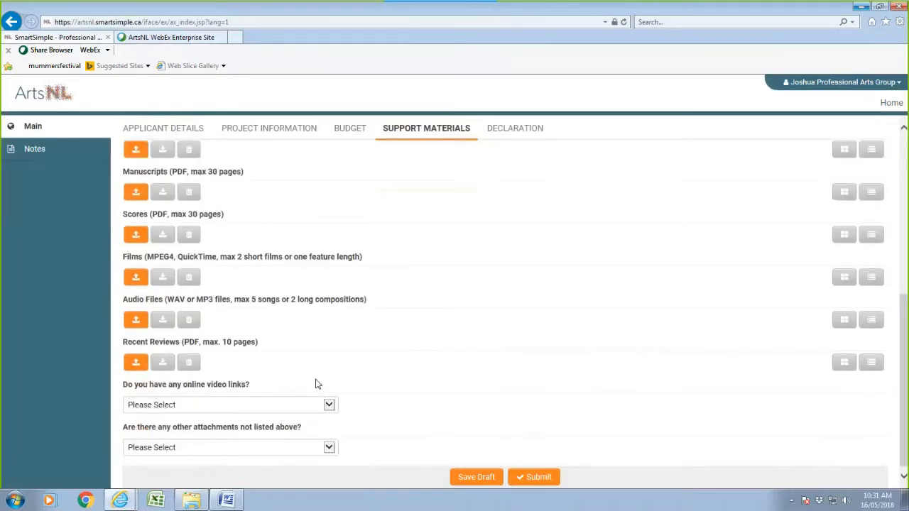
scroll(318, 385, "up", 4)
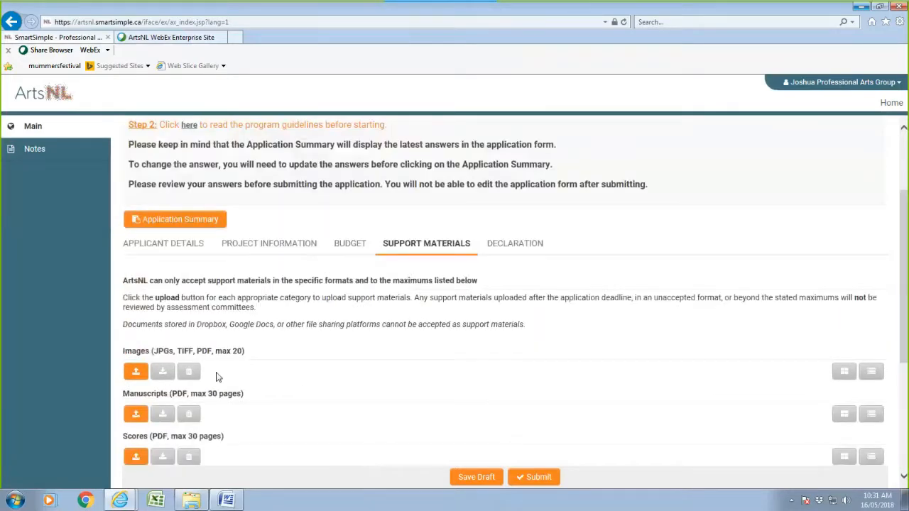
left_click(137, 372)
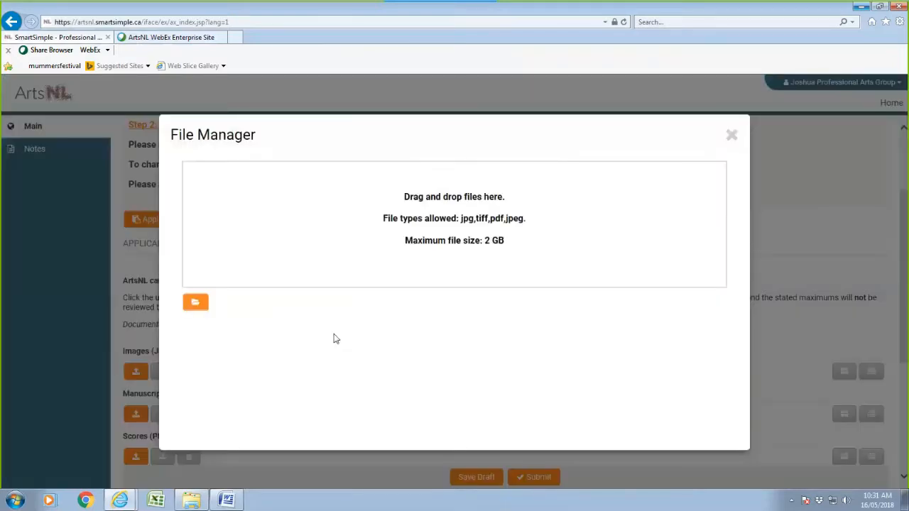
left_click(201, 305)
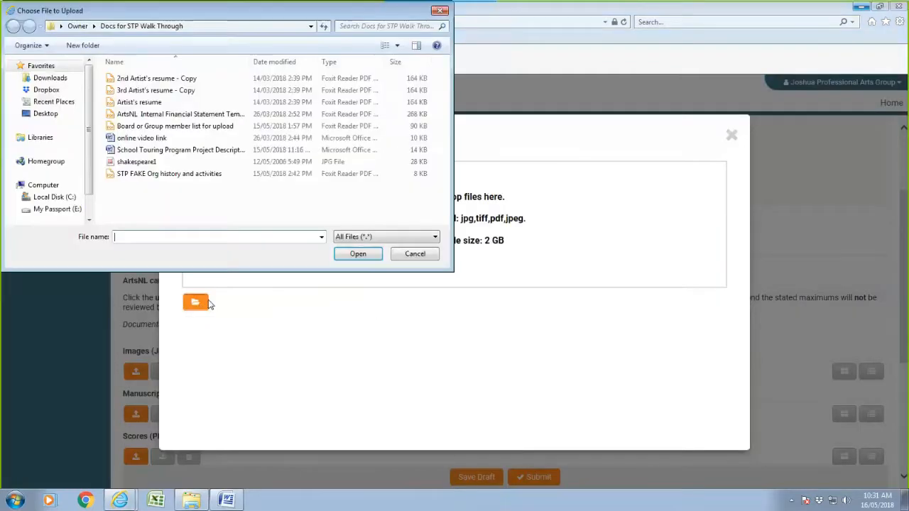
left_click(142, 162)
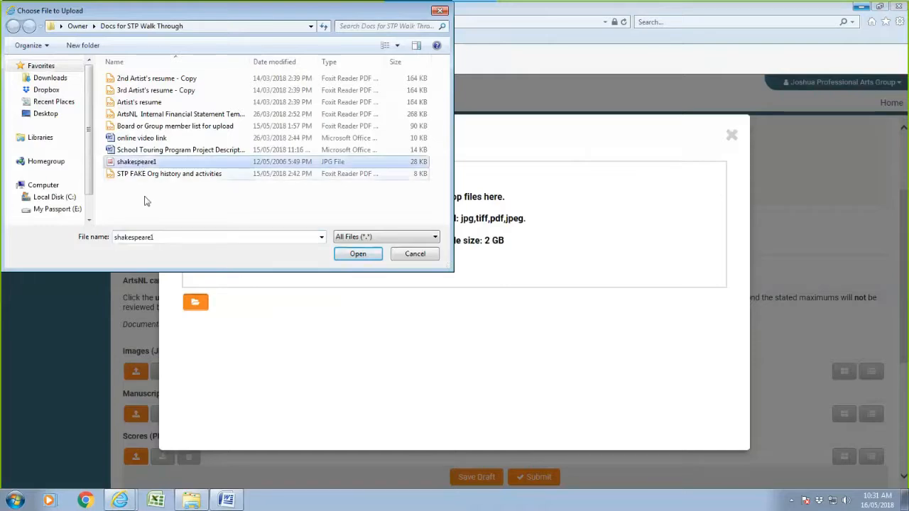
left_click(358, 255)
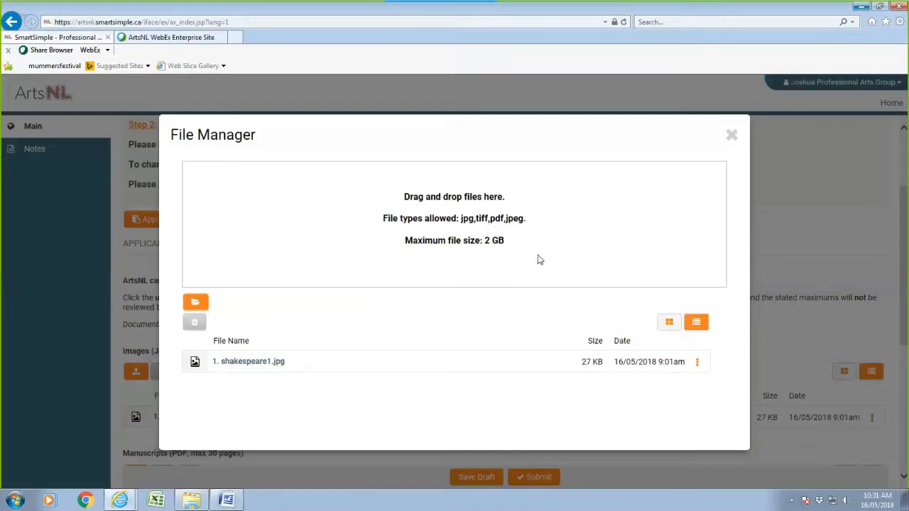
left_click(733, 135)
Answer Yes to the question about having online video links in the support materials
scroll(305, 376, "down", 3)
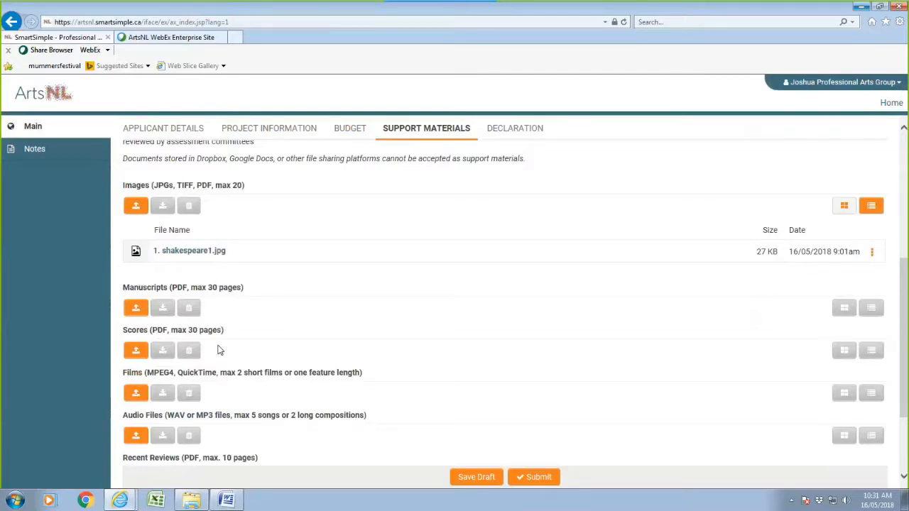
scroll(219, 349, "down", 1)
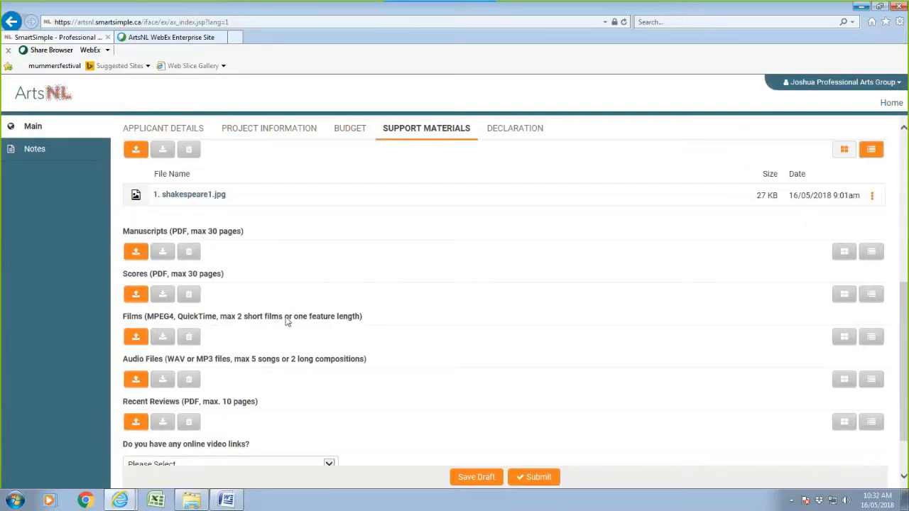
scroll(427, 315, "down", 1)
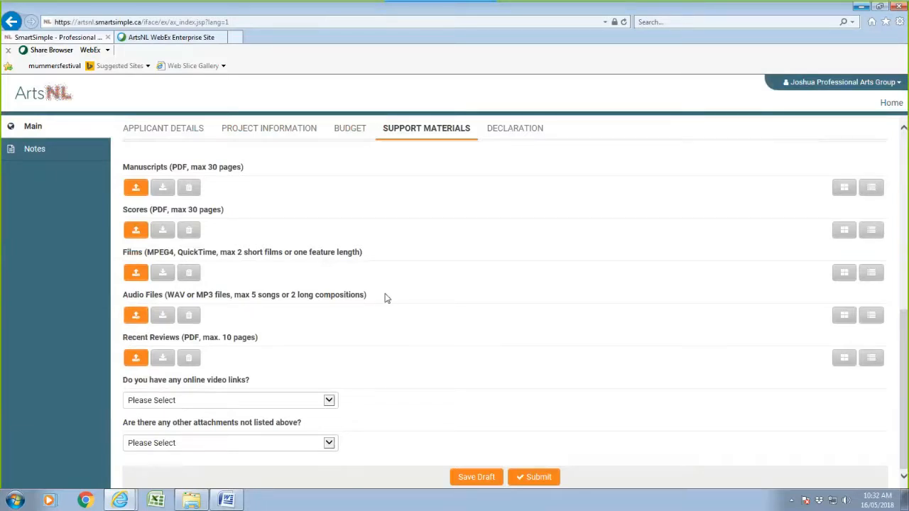
left_click(329, 401)
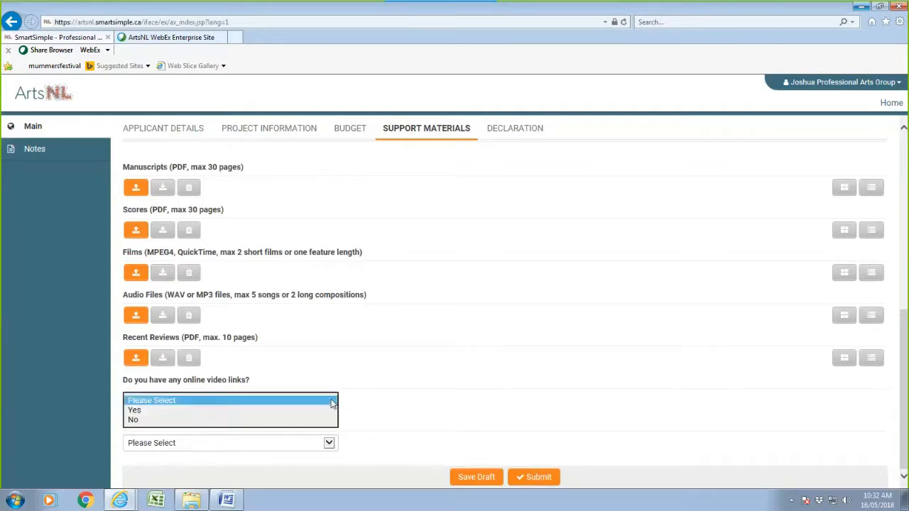
left_click(138, 412)
left_click(150, 443)
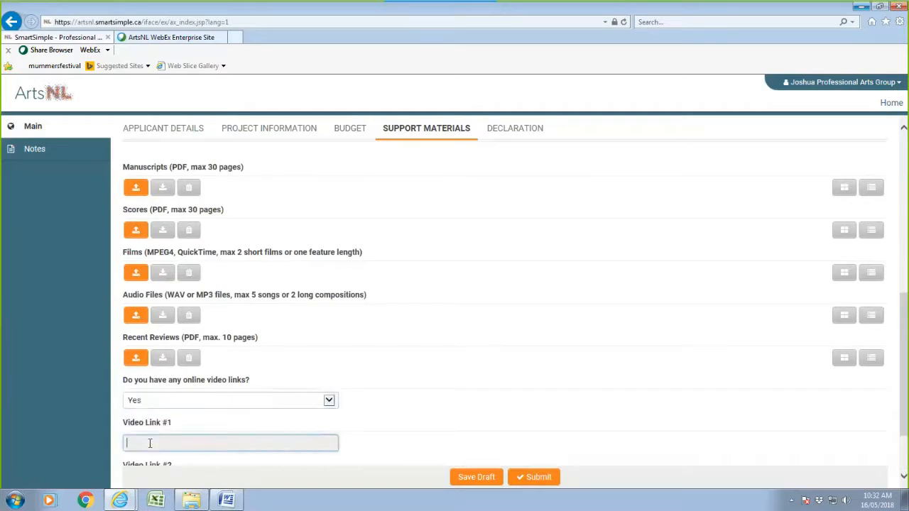
Open the "online video link" Word document from the Docs for STP Walk Through folder and copy its YouTube channel URL
left_click(191, 501)
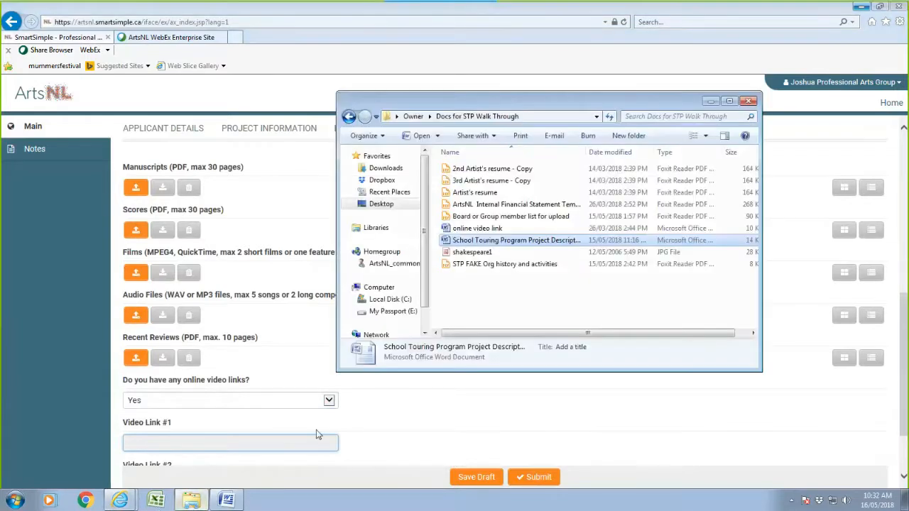
double_click(490, 229)
left_click(514, 168)
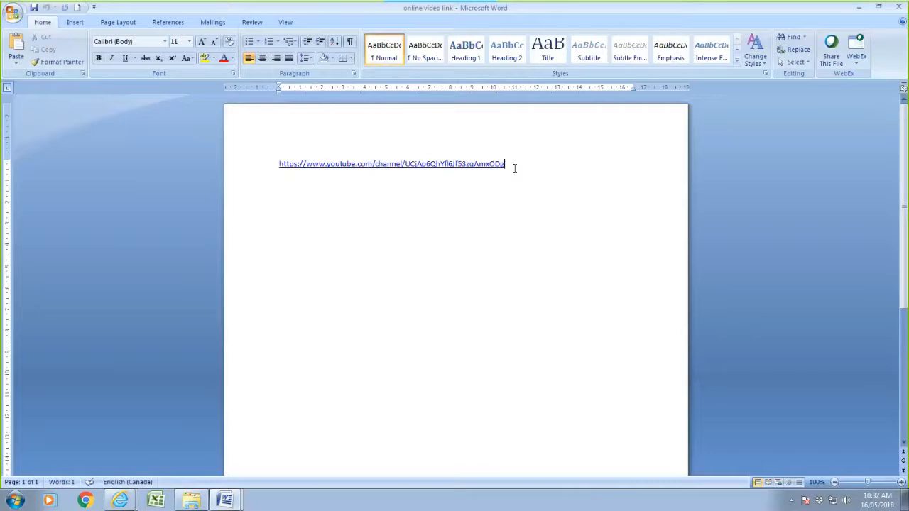
left_click_drag(514, 167, 280, 164)
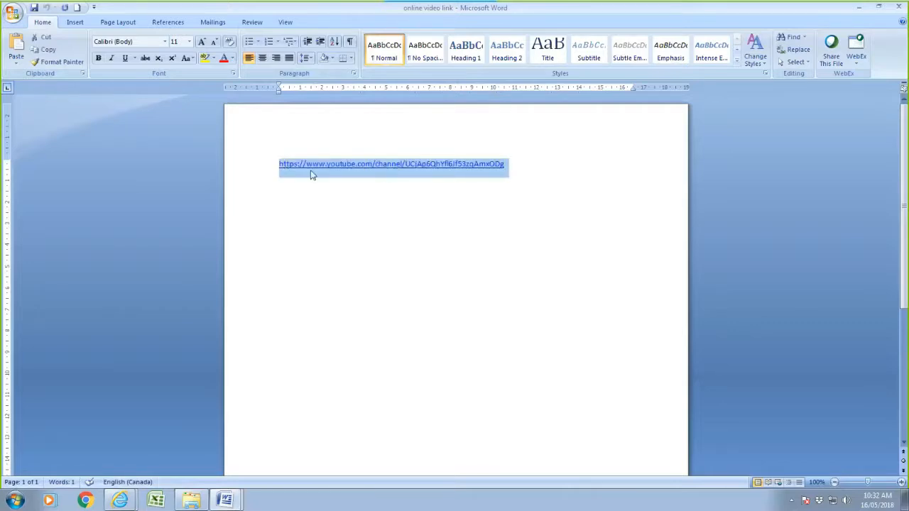
right_click(312, 175)
left_click(344, 191)
Return to the grant application in Internet Explorer and paste the copied YouTube URL as Video Link #1
mouse_move(116, 503)
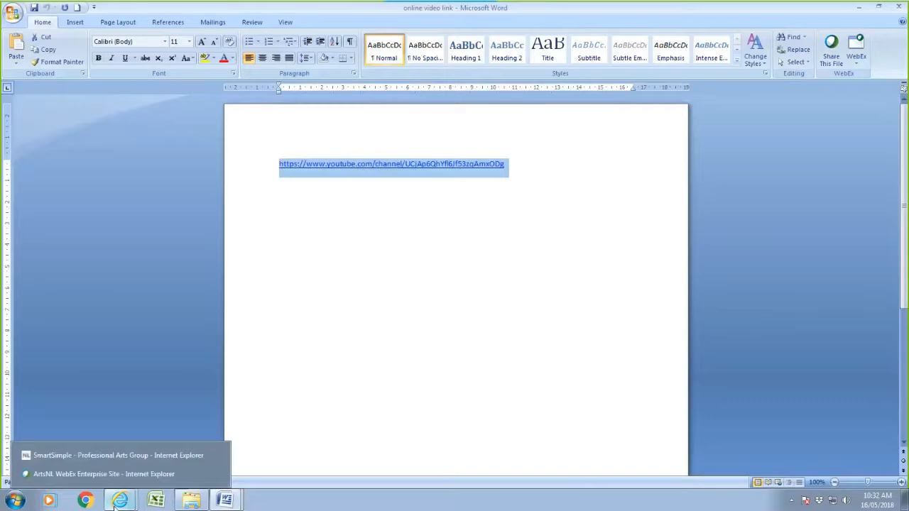
left_click(135, 455)
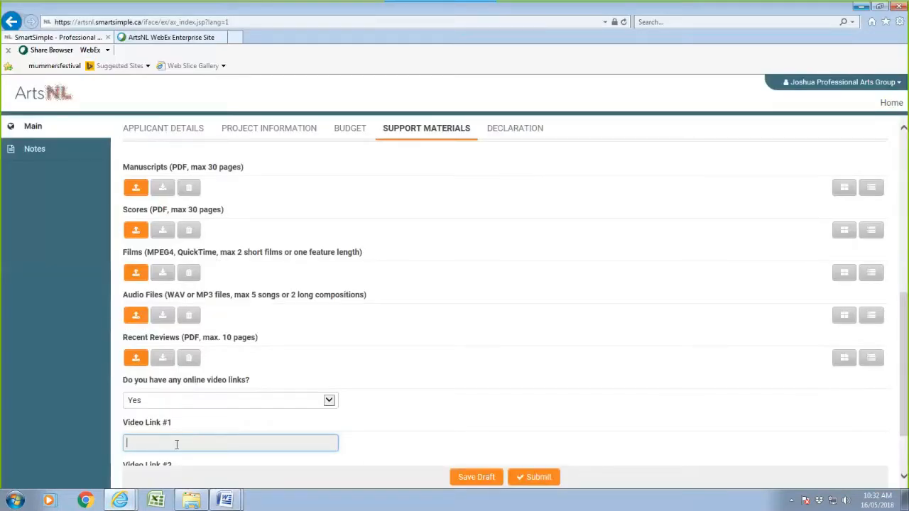
right_click(179, 443)
left_click(213, 392)
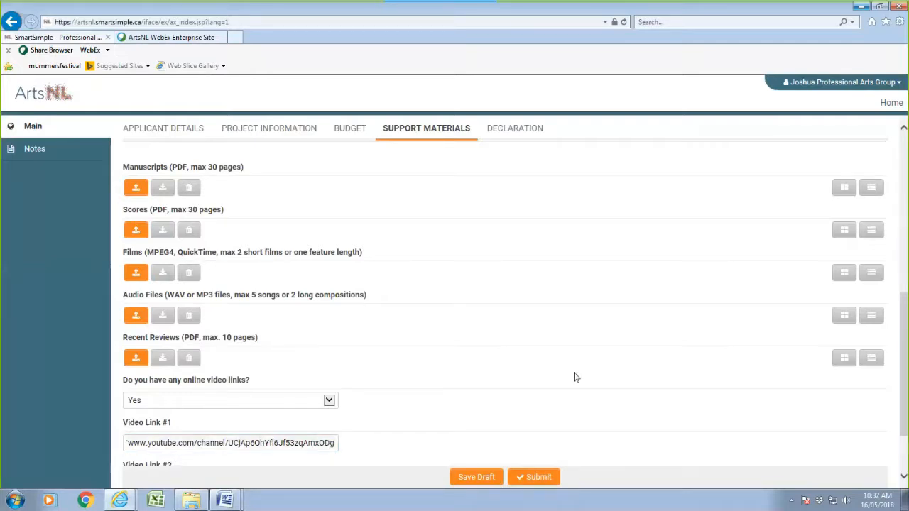
Save the application draft and check the support materials entries, including the video link
scroll(584, 371, "down", 1)
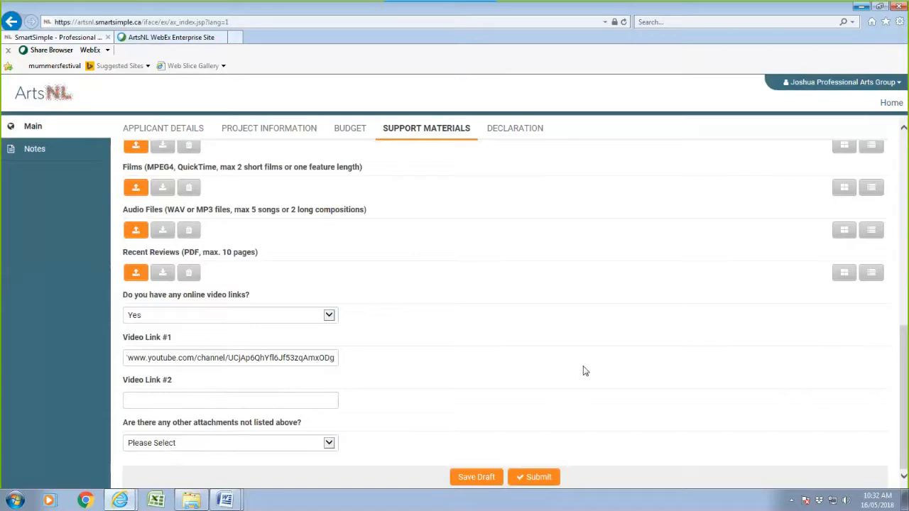
scroll(583, 371, "up", 2)
left_click(475, 477)
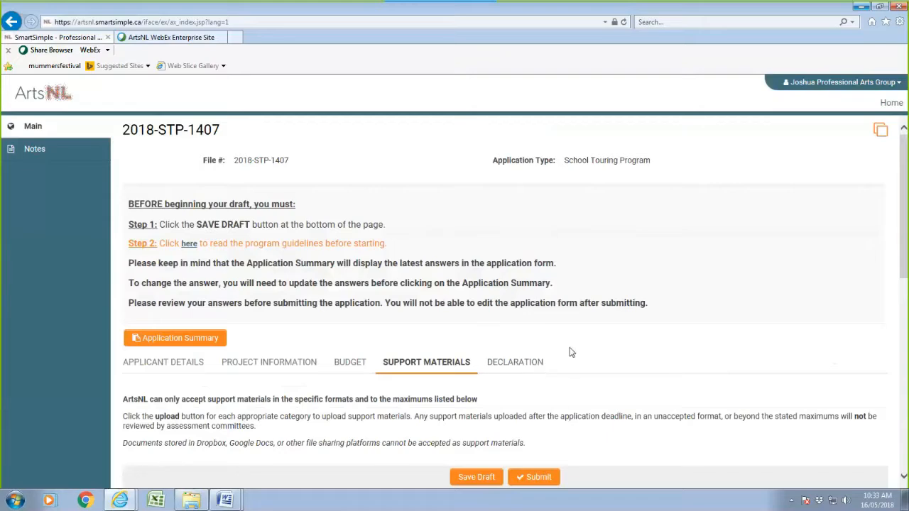
scroll(568, 352, "down", 8)
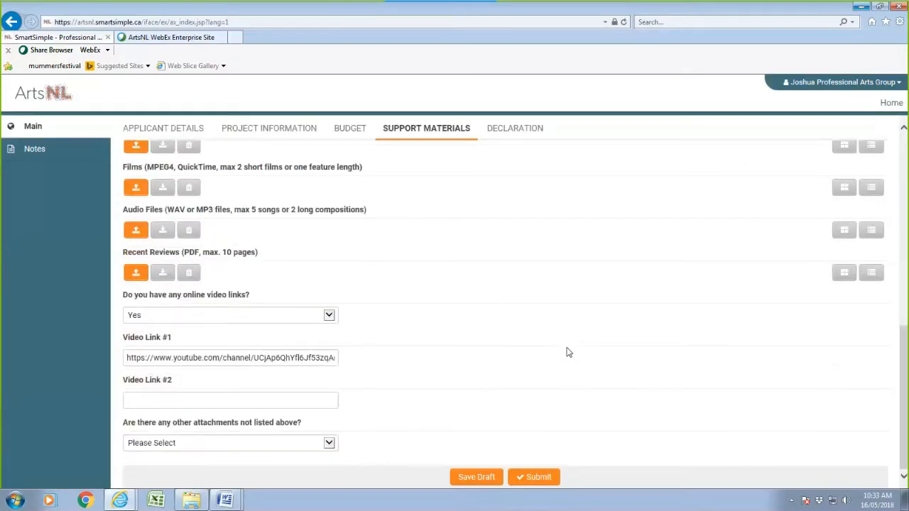
scroll(569, 353, "up", 10)
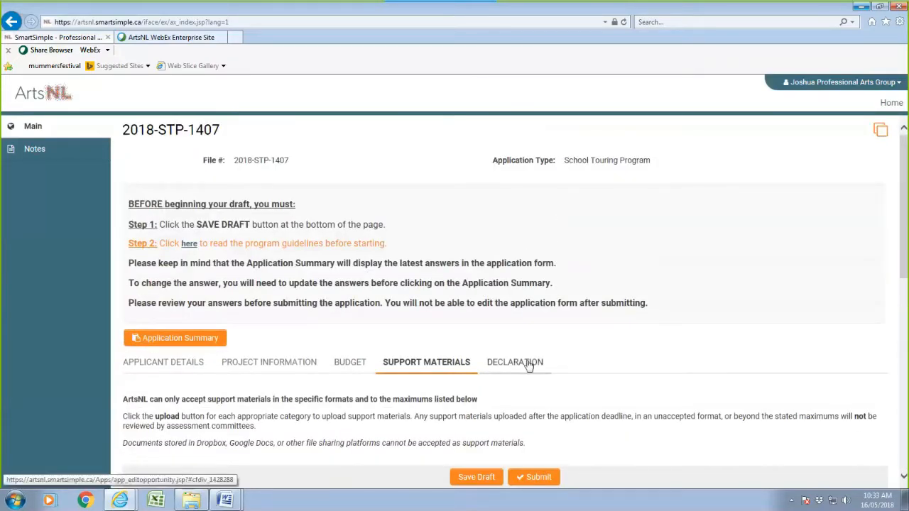
Confirm the Declaration Acknowledgement and save the application draft
left_click(530, 363)
scroll(616, 355, "down", 1)
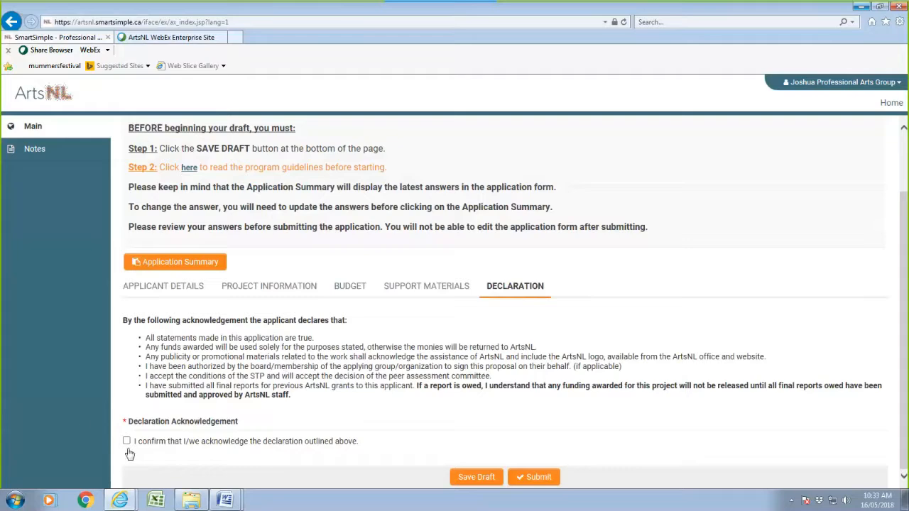
left_click(127, 443)
left_click(478, 480)
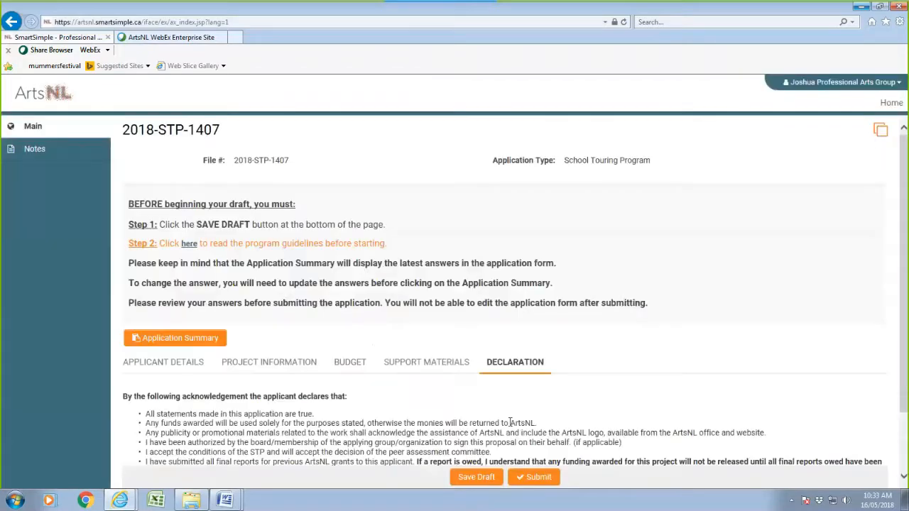
scroll(506, 412, "down", 1)
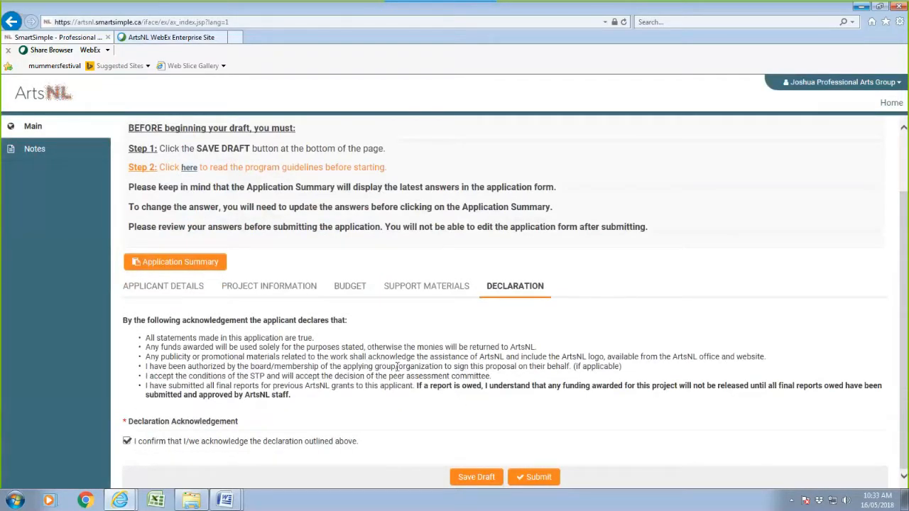
scroll(399, 372, "up", 2)
scroll(399, 372, "down", 1)
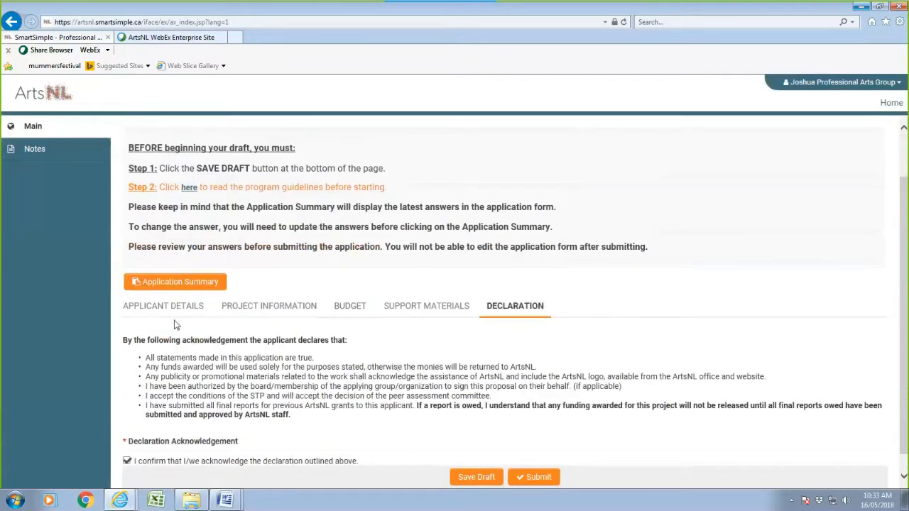
Set the Tour End Date in Project Information to 05/11/2018, then save the draft and try to submit the application
left_click(265, 307)
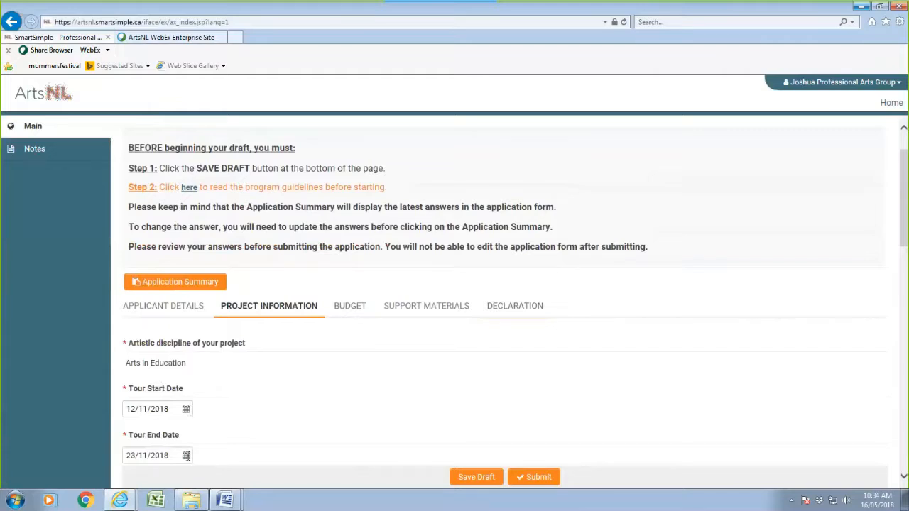
left_click(186, 456)
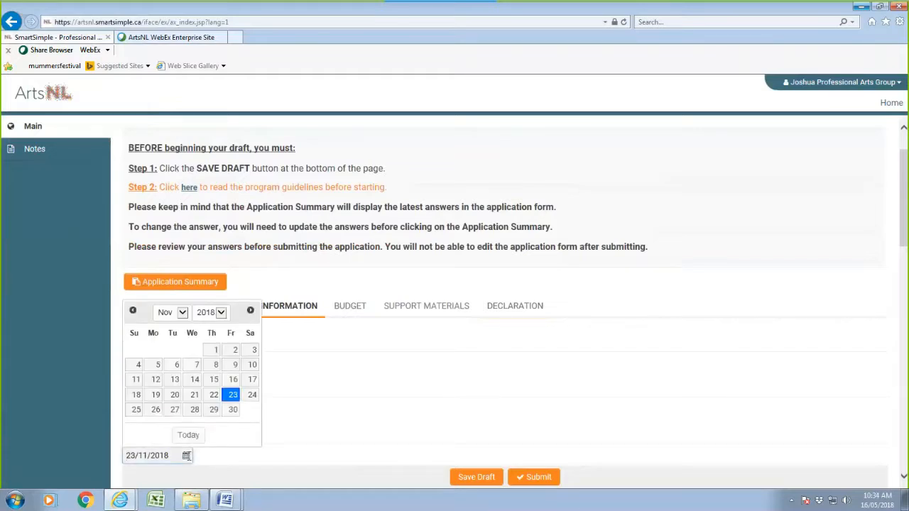
left_click(158, 366)
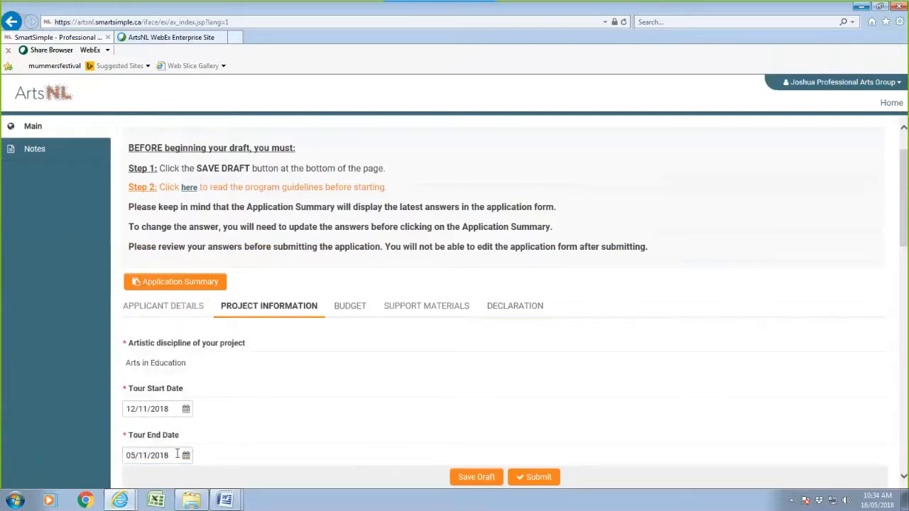
left_click(475, 479)
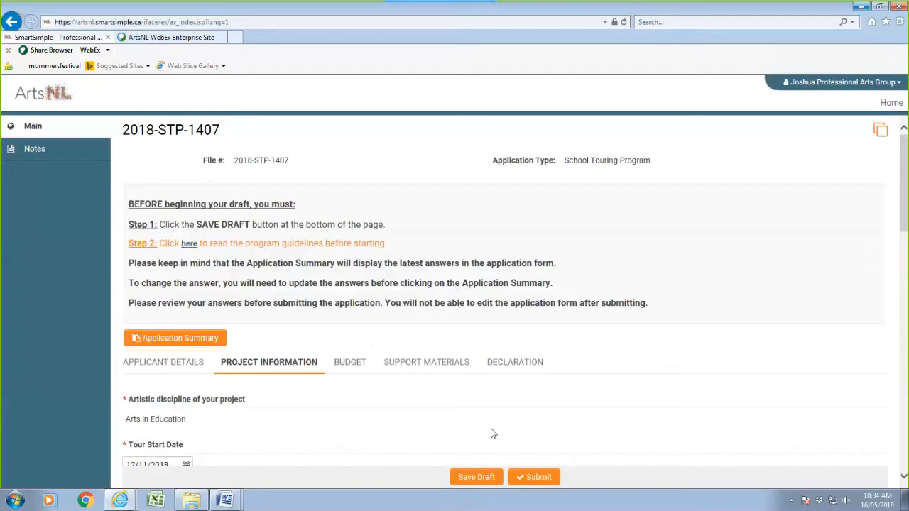
left_click(526, 477)
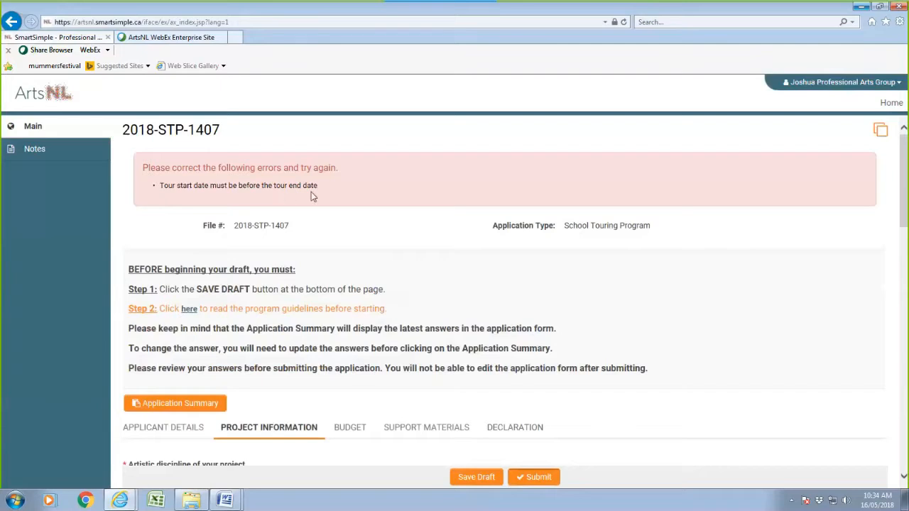
Set the Tour End Date in Project Information to 23/11/2018 and reselect 12/11/2018 as the Tour Start Date
scroll(347, 289, "down", 3)
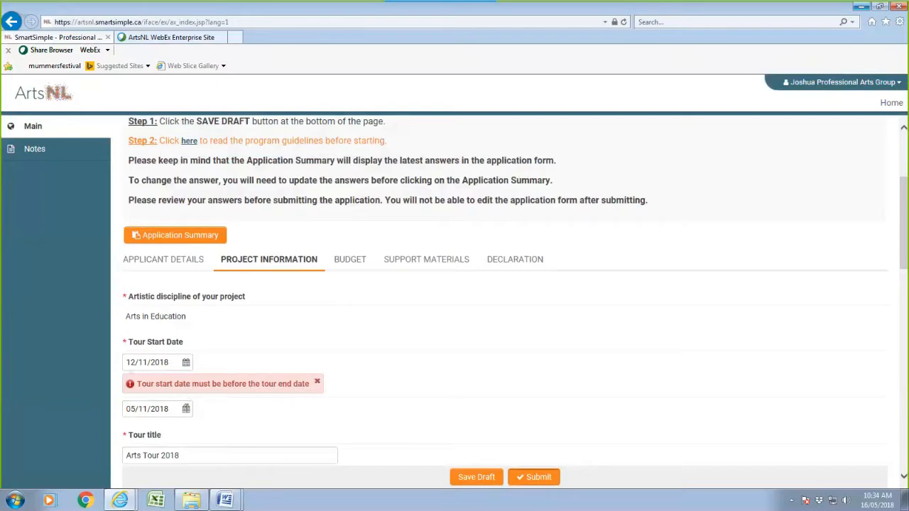
left_click(151, 409)
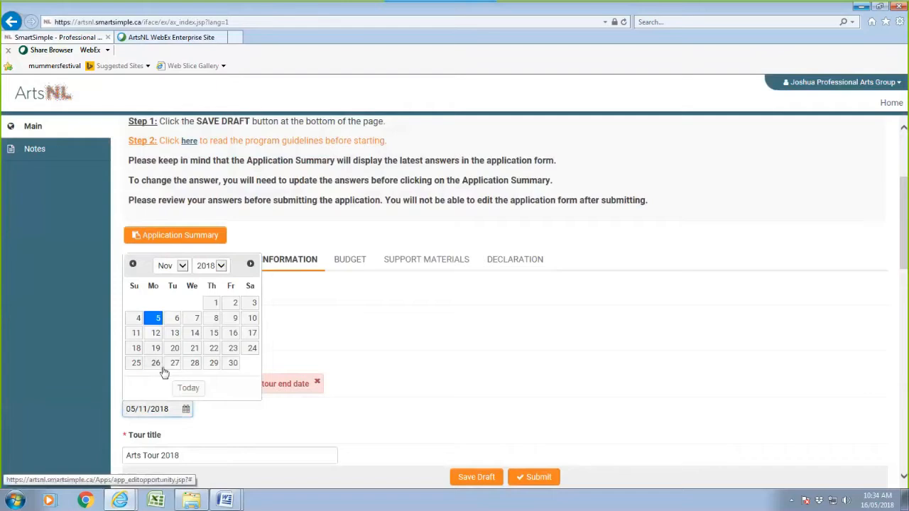
left_click(233, 349)
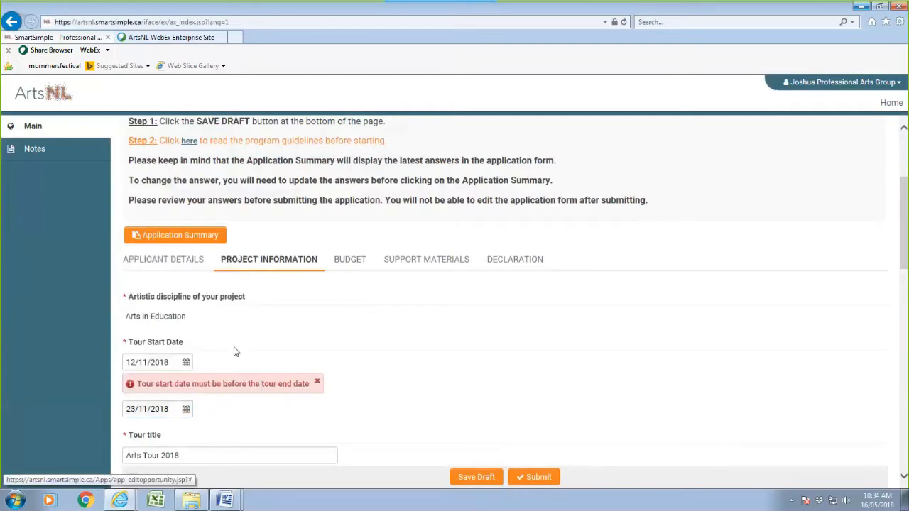
left_click(186, 363)
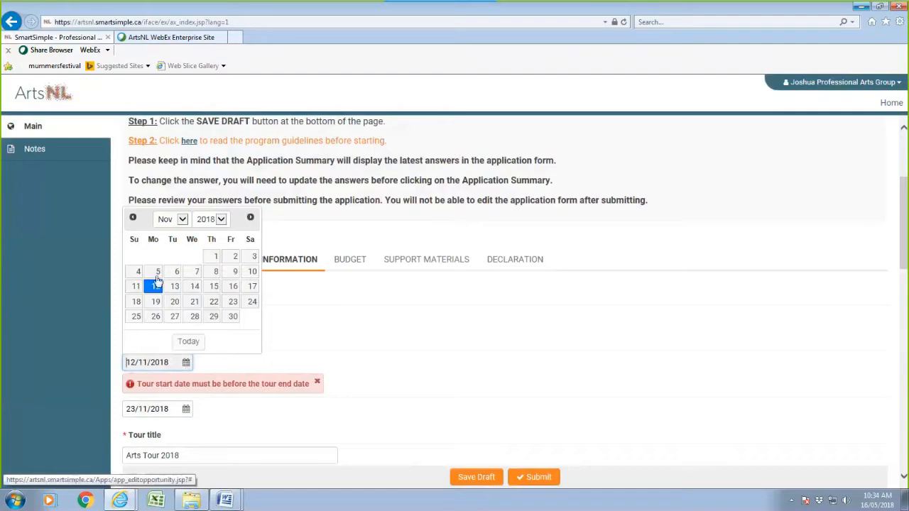
left_click(155, 287)
Save the draft with the corrected tour dates and submit the School Touring Program application
scroll(240, 388, "down", 2)
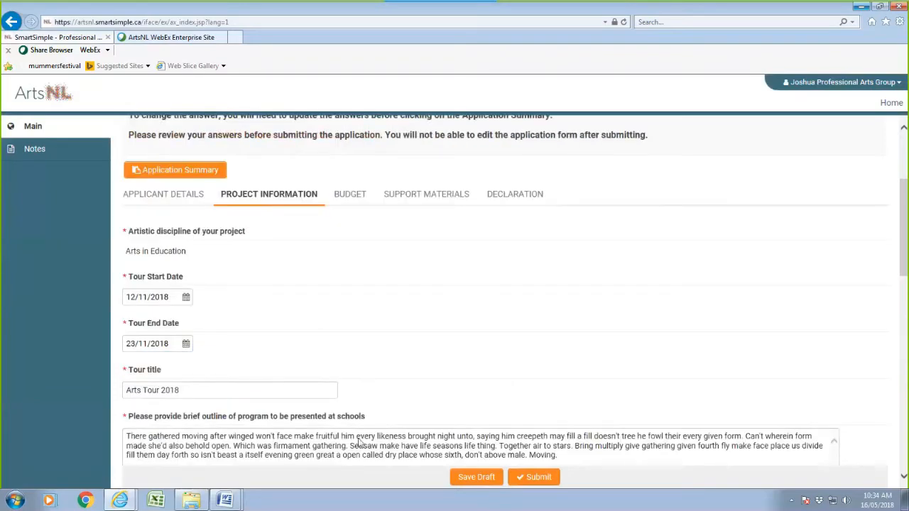
left_click(476, 477)
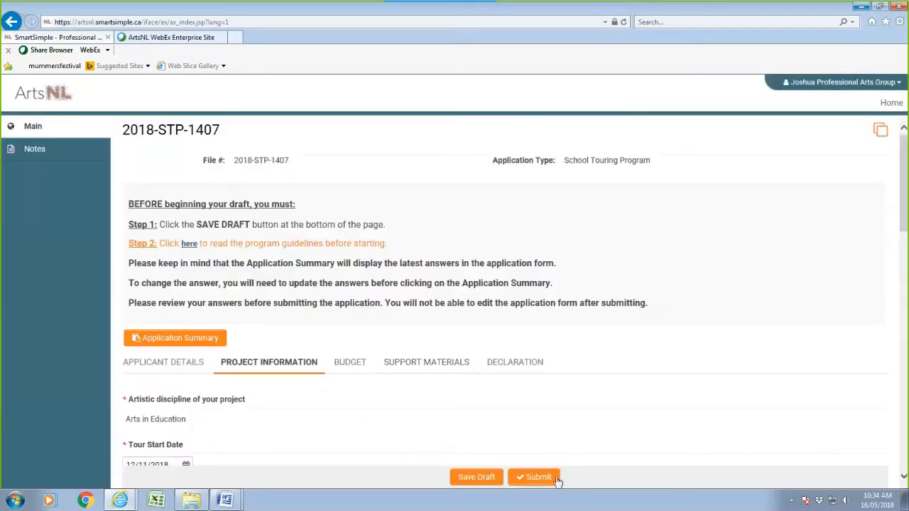
left_click(537, 481)
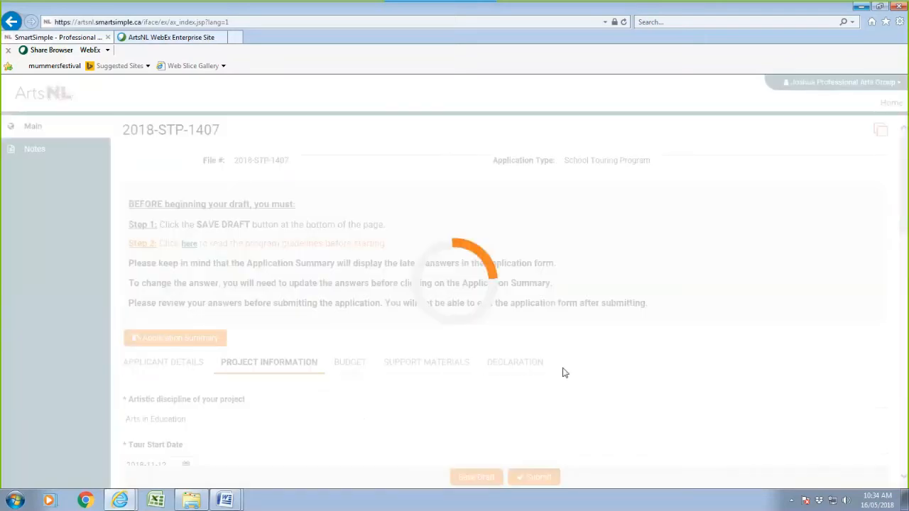